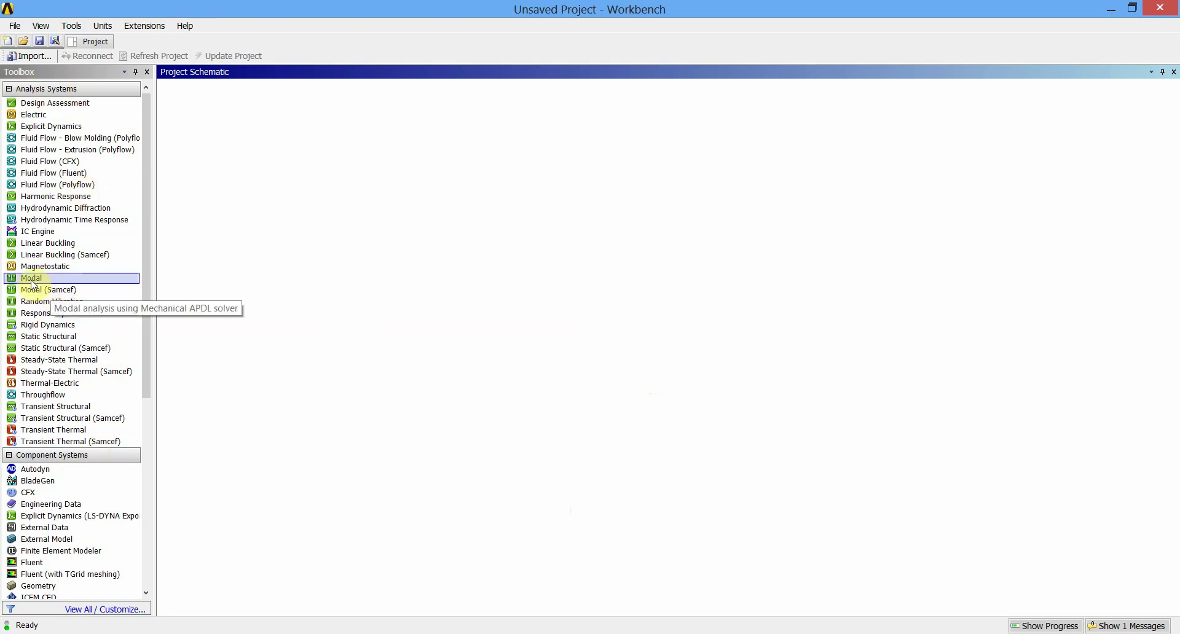
Add a Modal system to the schematic, name it 'Modal Analysis', and select its Geometry cell
{"action": "left_click_drag", "start_coordinate": [32, 284], "coordinate": [248, 144]}
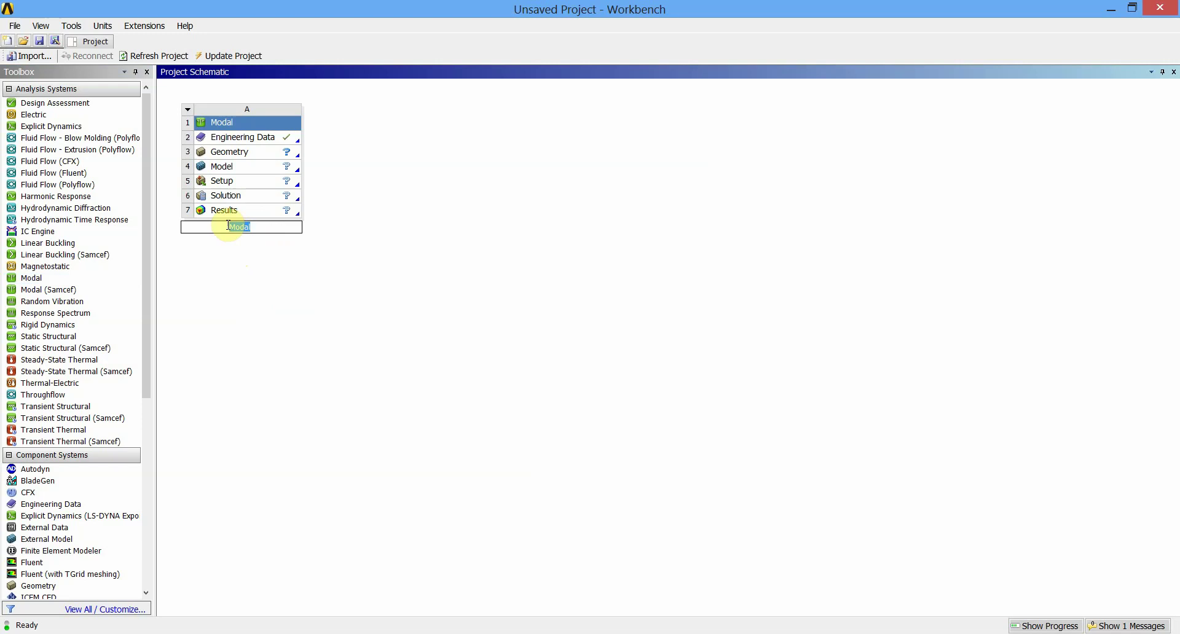
{"action": "type", "text": "Moda"}
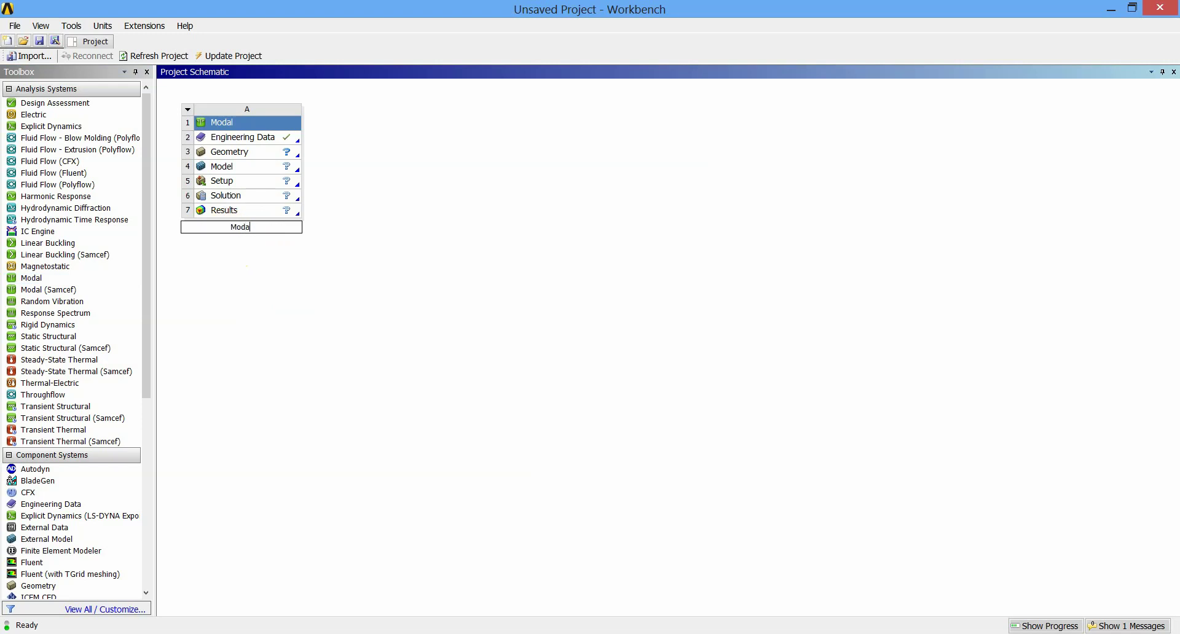
{"action": "type", "text": "l Analysis"}
{"action": "left_click", "coordinate": [371, 296]}
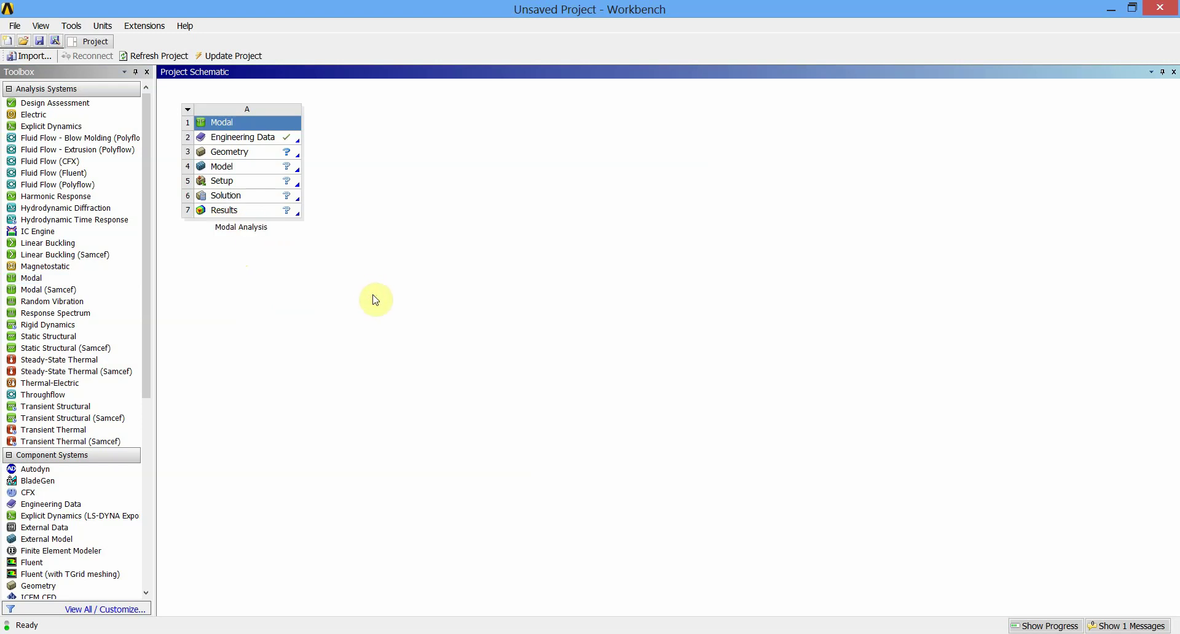
{"action": "left_click", "coordinate": [260, 153]}
{"action": "left_click", "coordinate": [244, 153]}
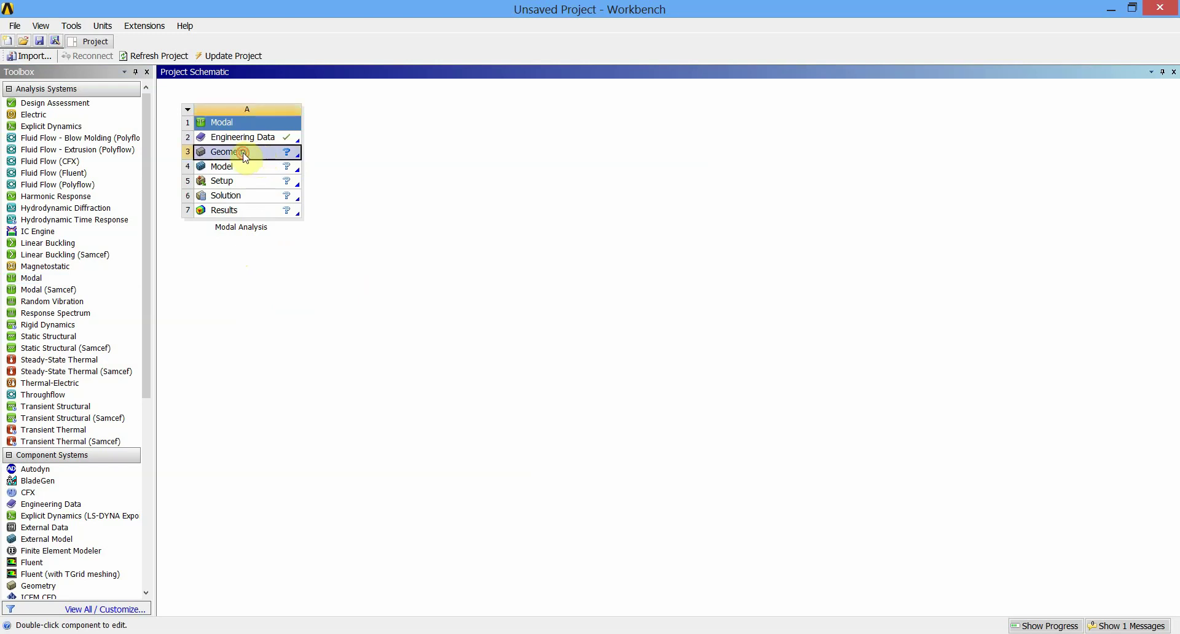
Open the geometry in DesignModeler and orient the view to look at the XYPlane
{"action": "double_click", "coordinate": [244, 153]}
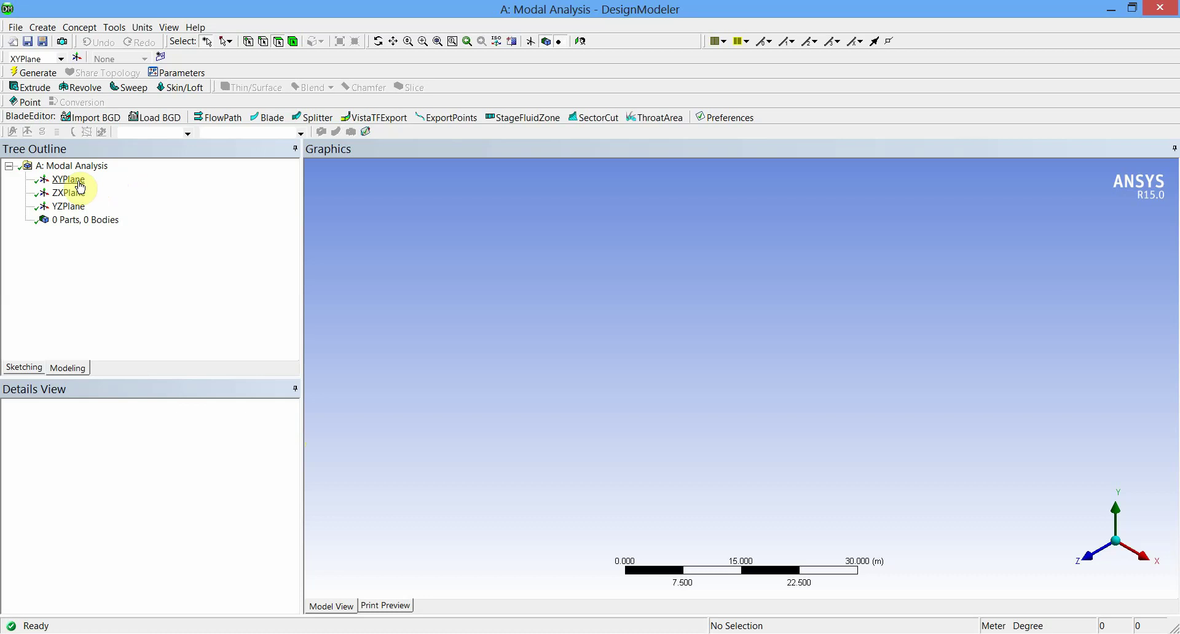
{"action": "left_click", "coordinate": [72, 166]}
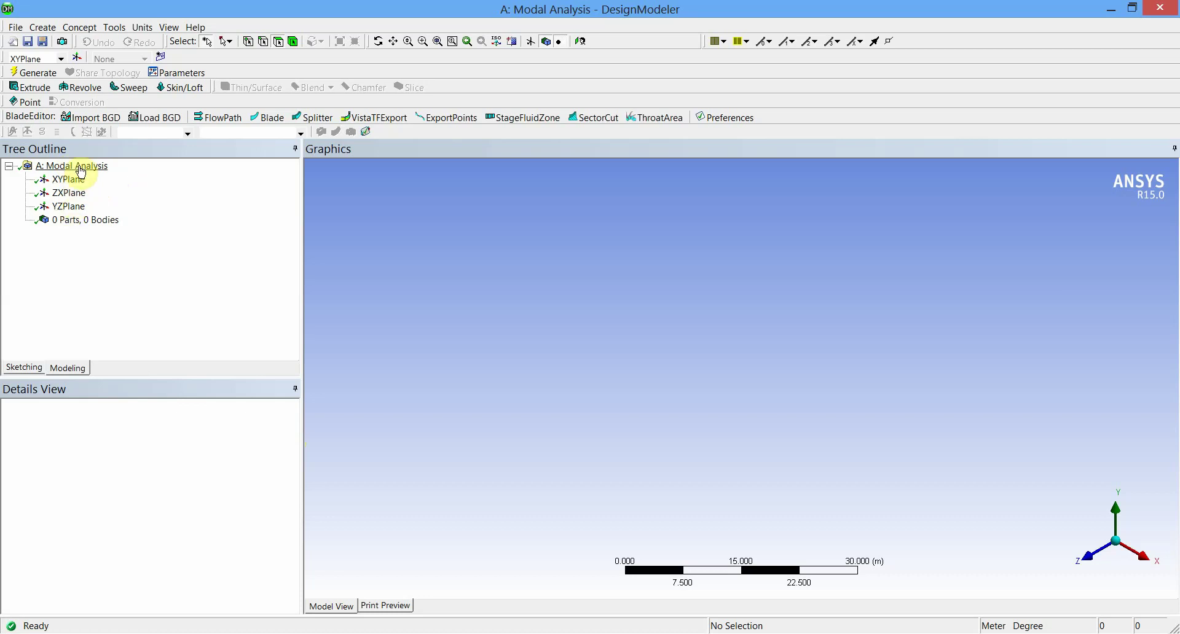
{"action": "left_click", "coordinate": [74, 180]}
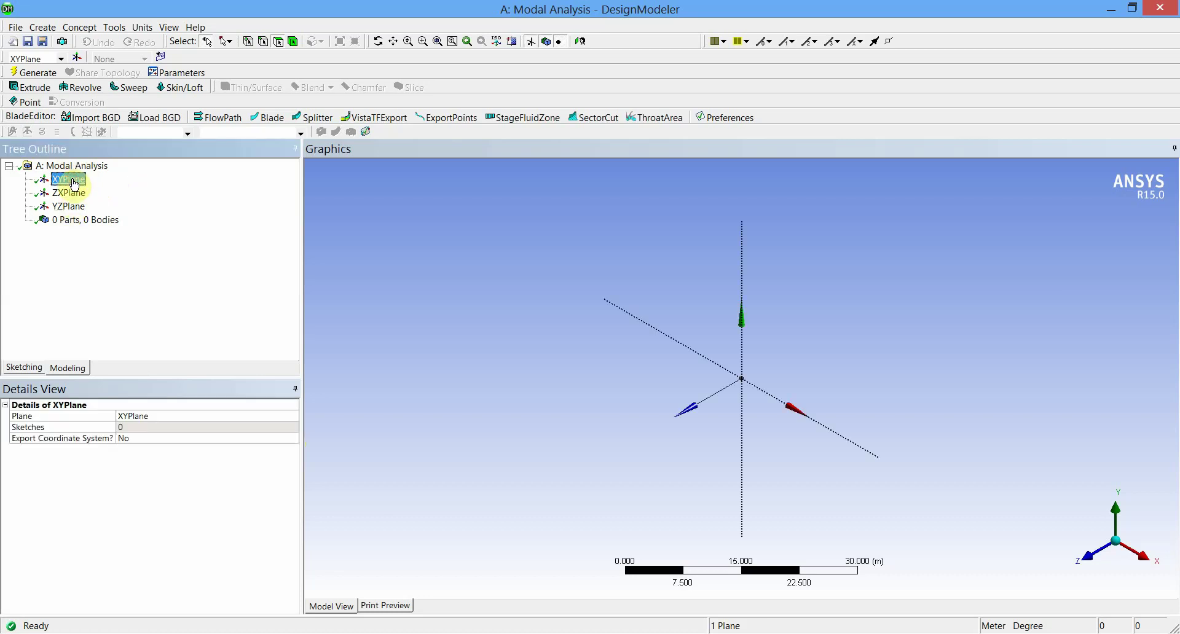
{"action": "right_click", "coordinate": [74, 182]}
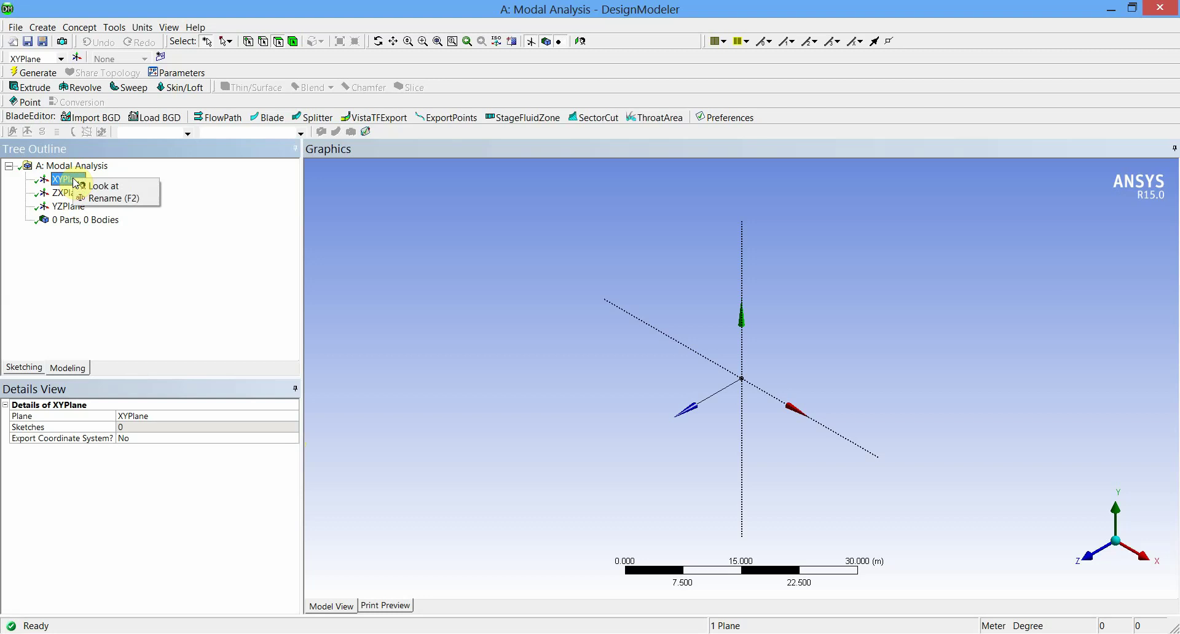
{"action": "left_click", "coordinate": [99, 186]}
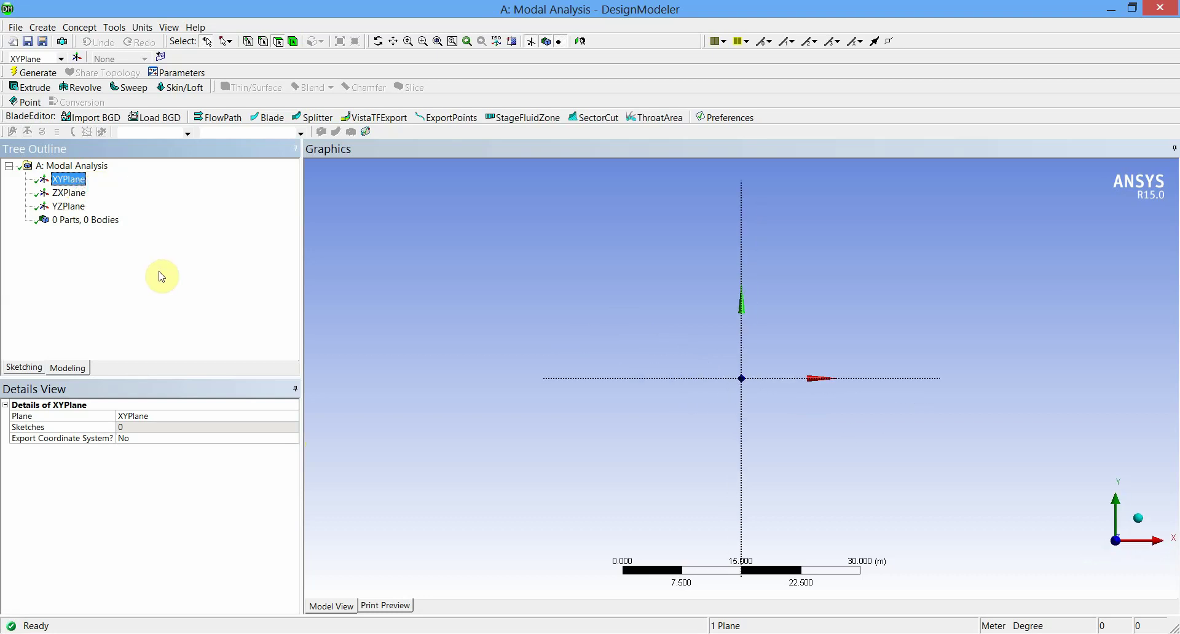
Sketch a rectangle on the XYPlane ending just left of the Y axis
{"action": "left_click", "coordinate": [30, 367]}
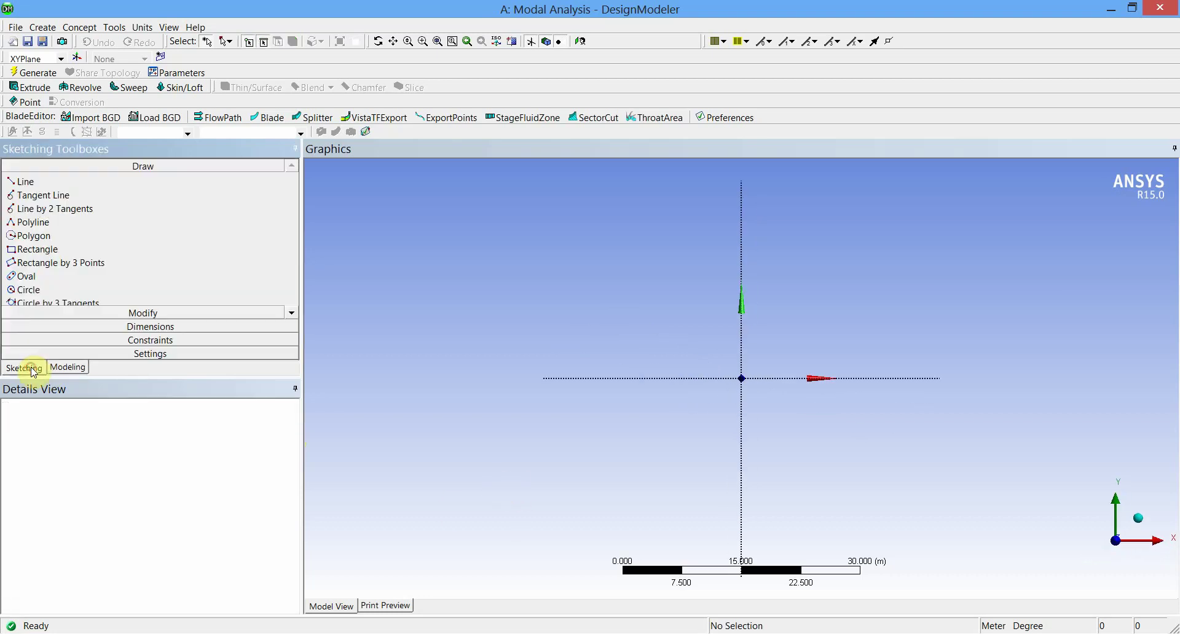
{"action": "left_click", "coordinate": [37, 250]}
{"action": "left_click", "coordinate": [443, 296]}
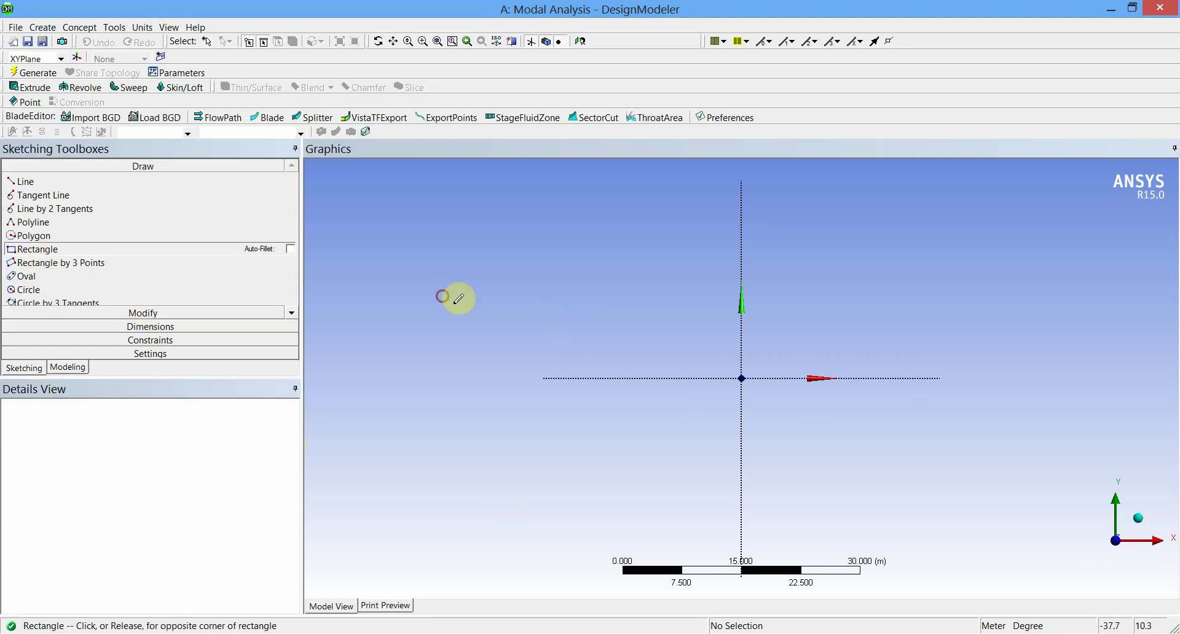
{"action": "left_click", "coordinate": [726, 356]}
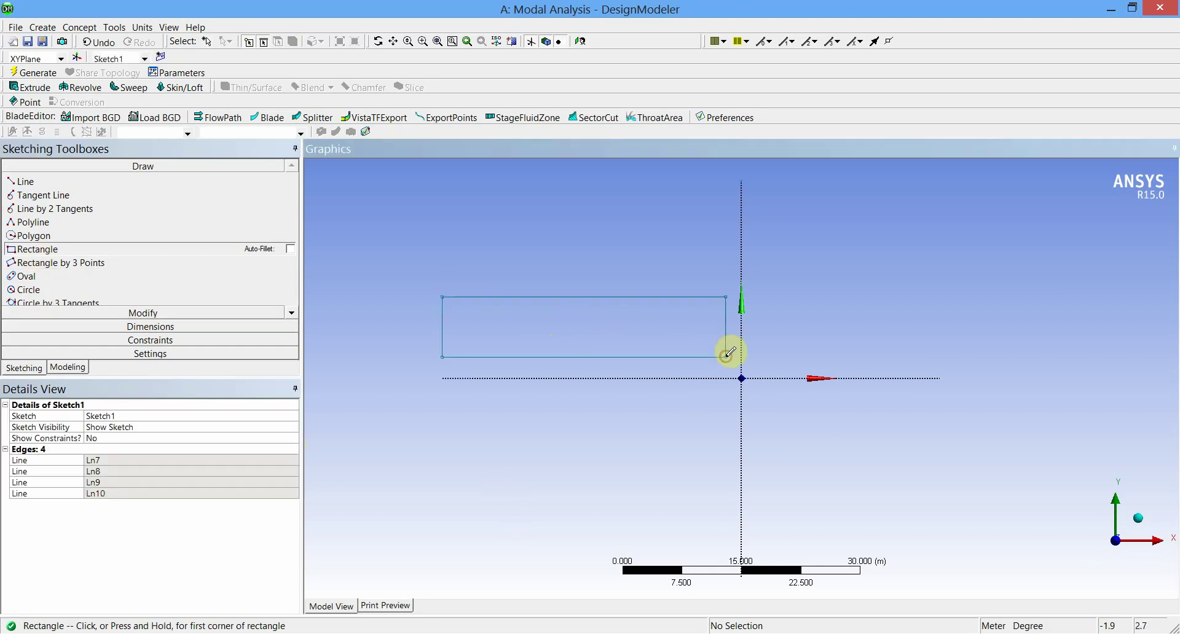
Make the rectangle's right edge coincident with the Y axis and its bottom edge with the X axis
{"action": "left_click", "coordinate": [154, 341]}
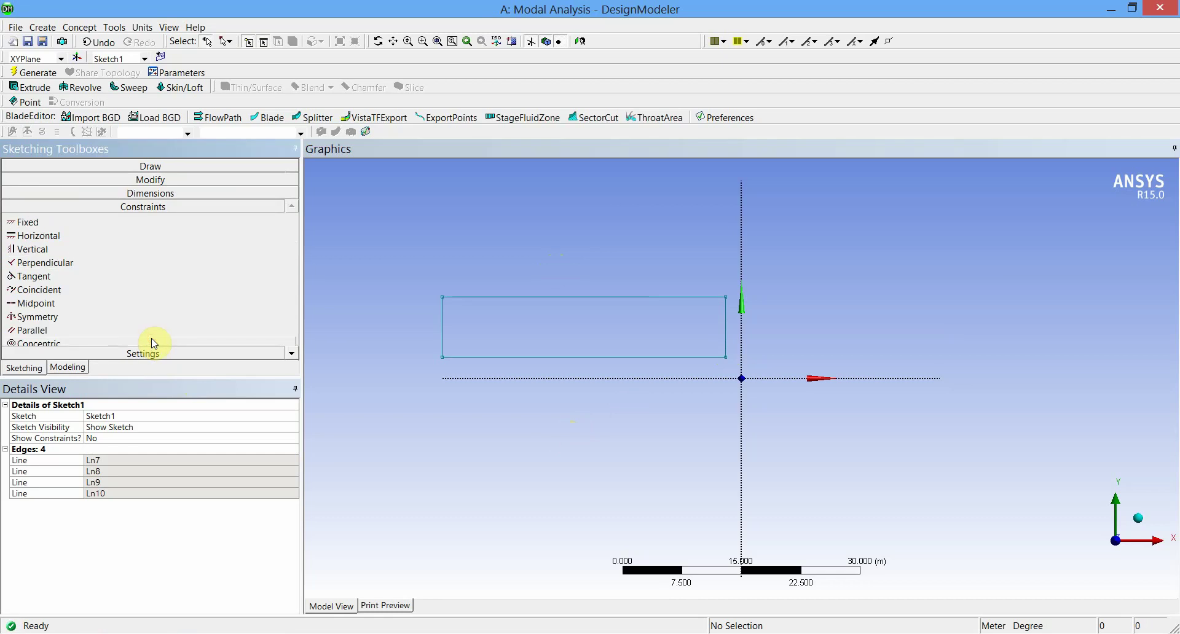
{"action": "left_click", "coordinate": [71, 290]}
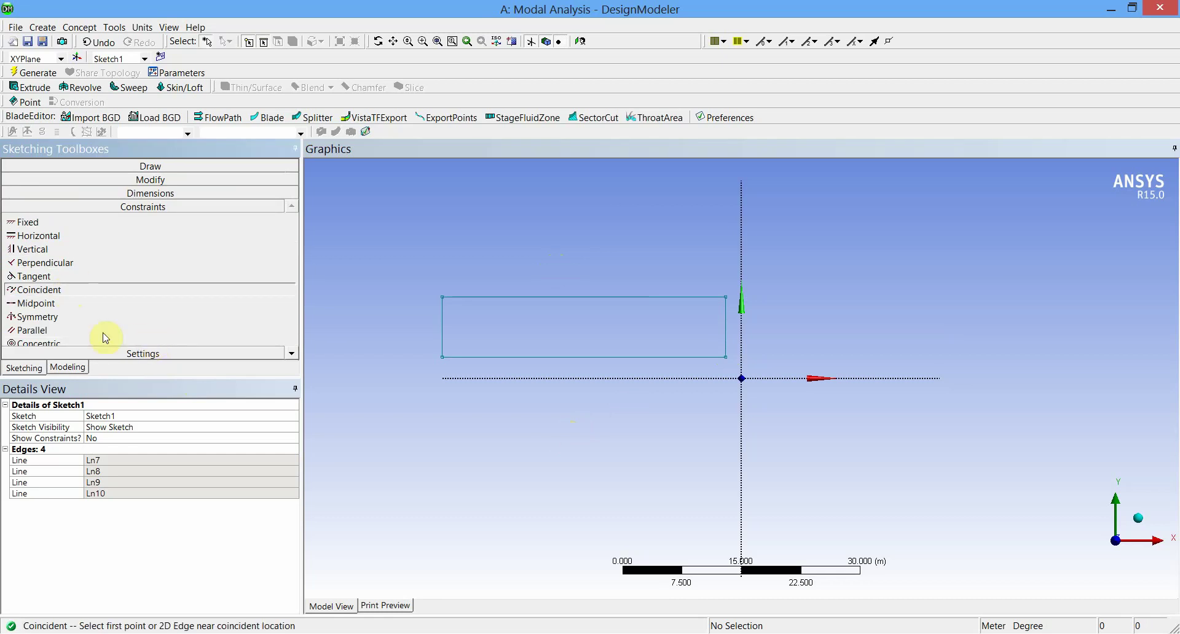
{"action": "left_click", "coordinate": [728, 343]}
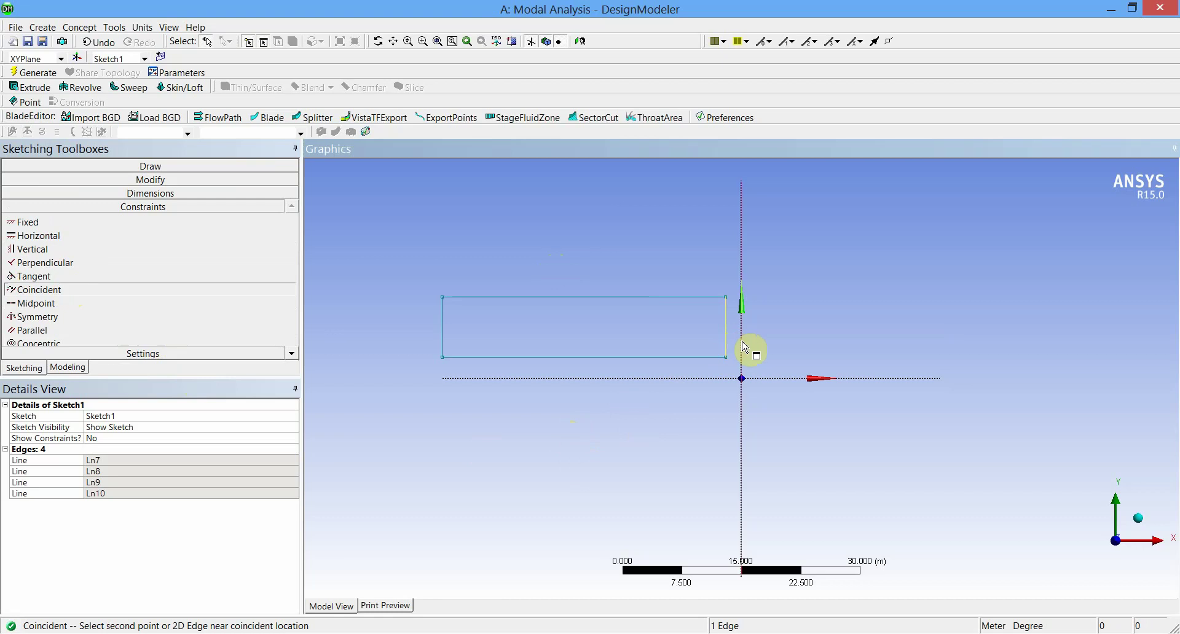
{"action": "left_click", "coordinate": [743, 344]}
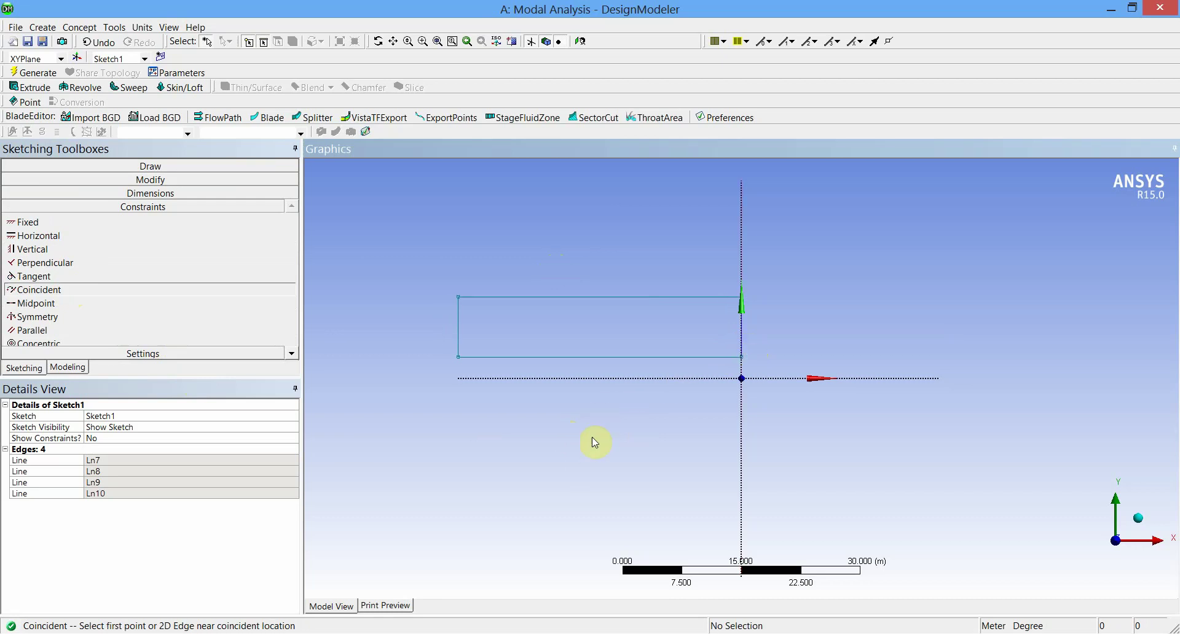
{"action": "left_click", "coordinate": [539, 357]}
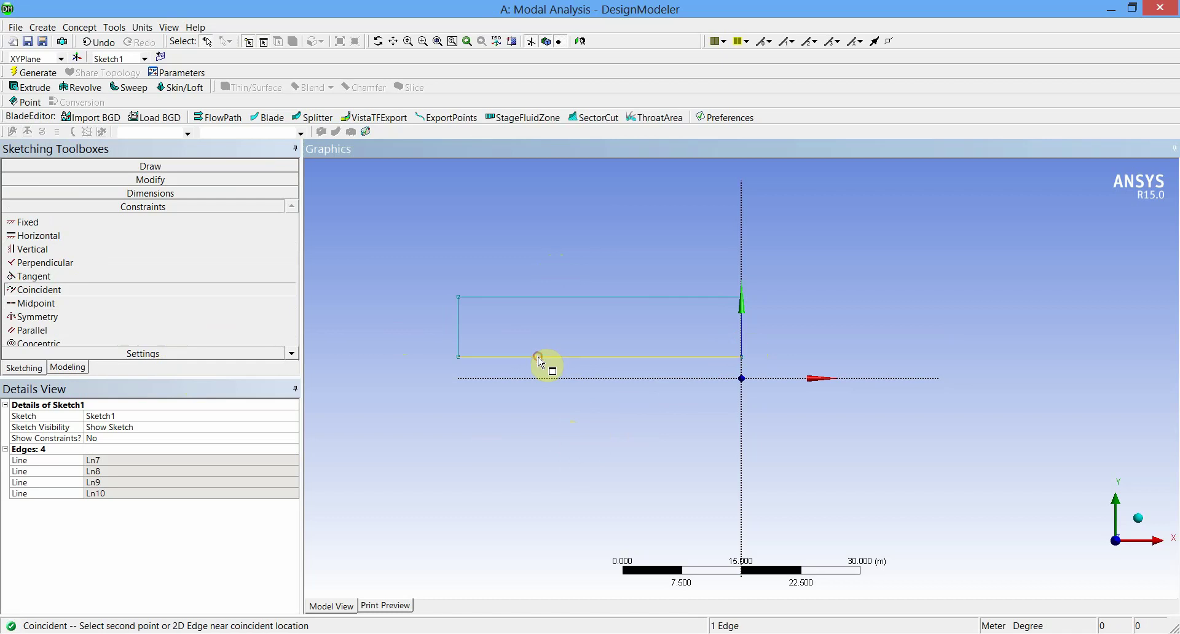
{"action": "left_click", "coordinate": [569, 378]}
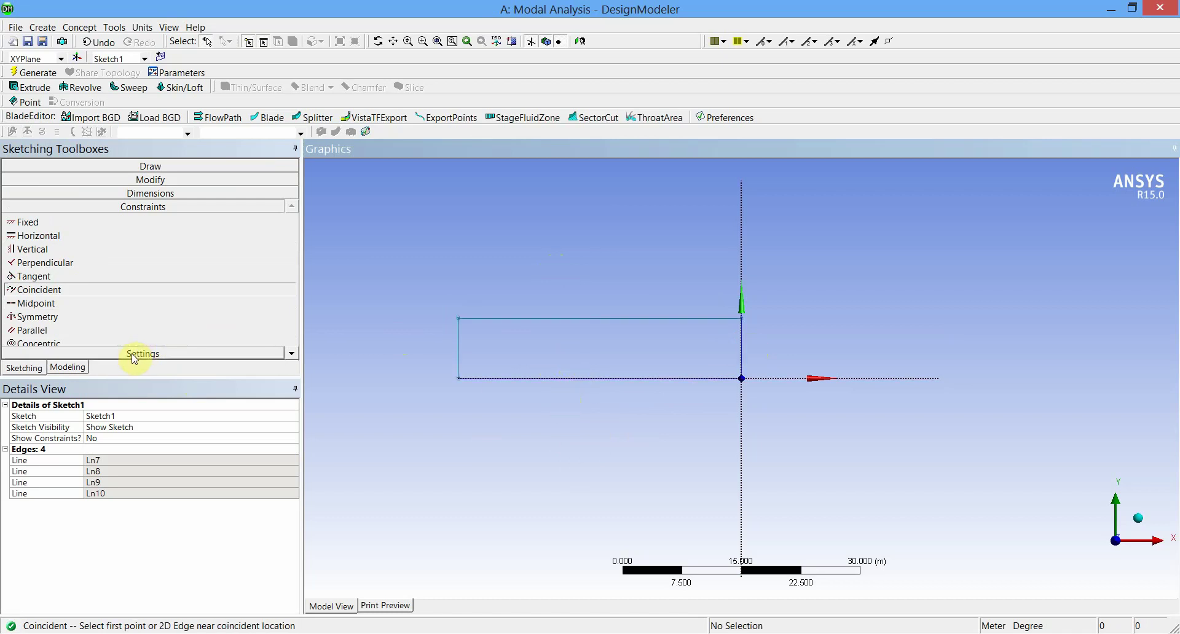
Add horizontal dimension H1 across the rectangle's width and set it to 100 m
{"action": "left_click", "coordinate": [169, 196]}
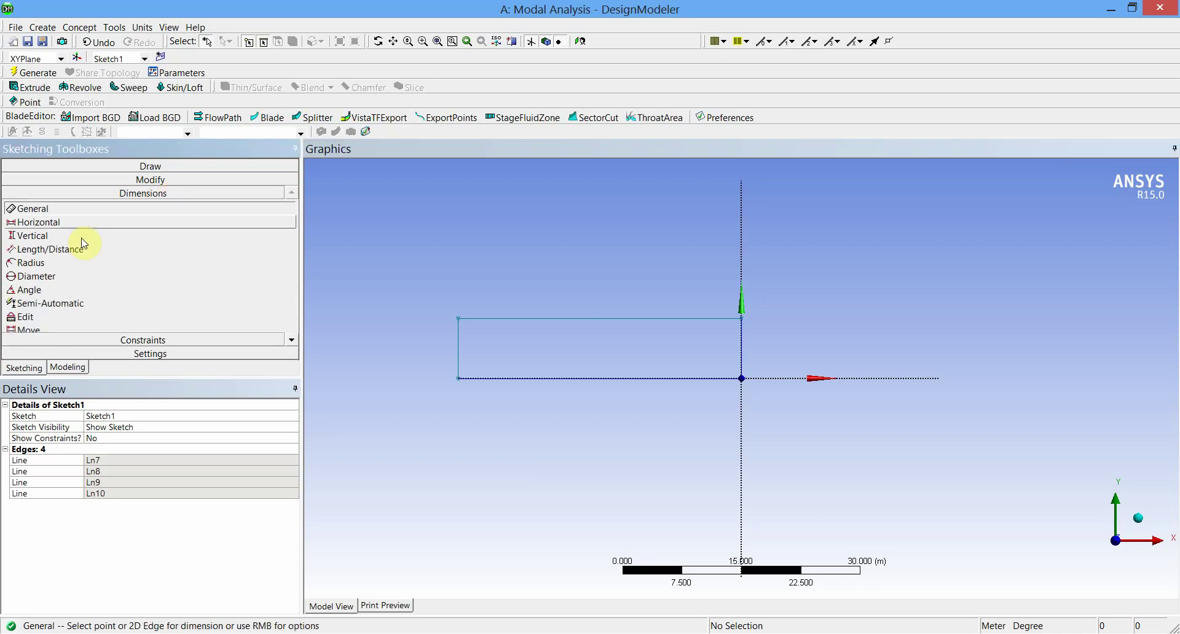
{"action": "left_click", "coordinate": [49, 225]}
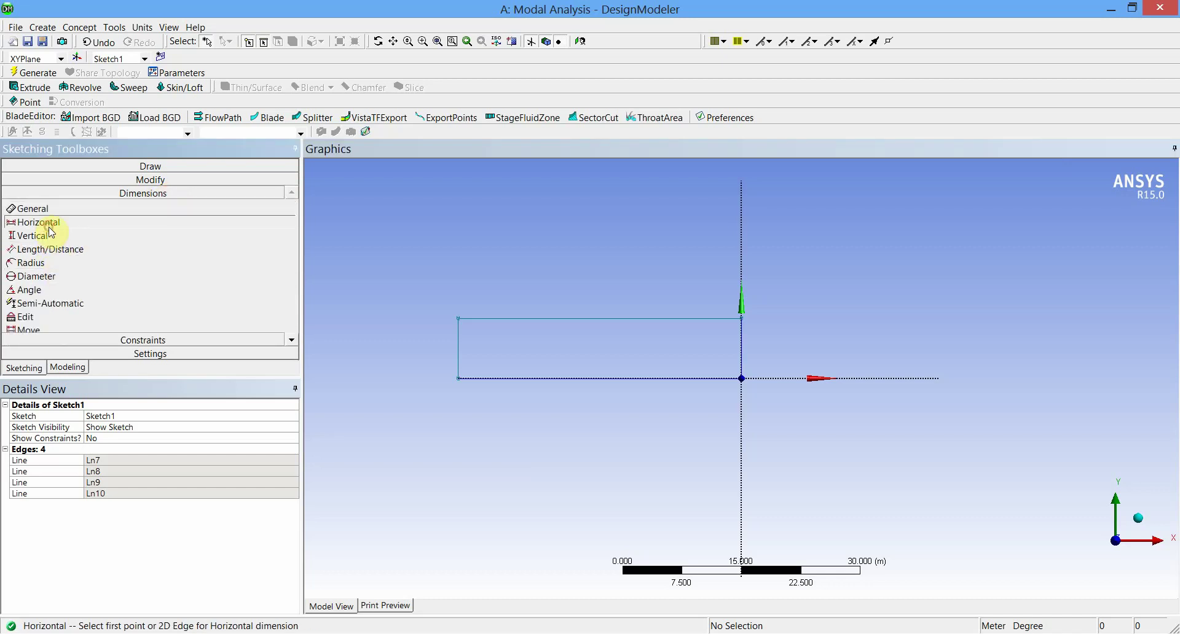
{"action": "left_click", "coordinate": [459, 356]}
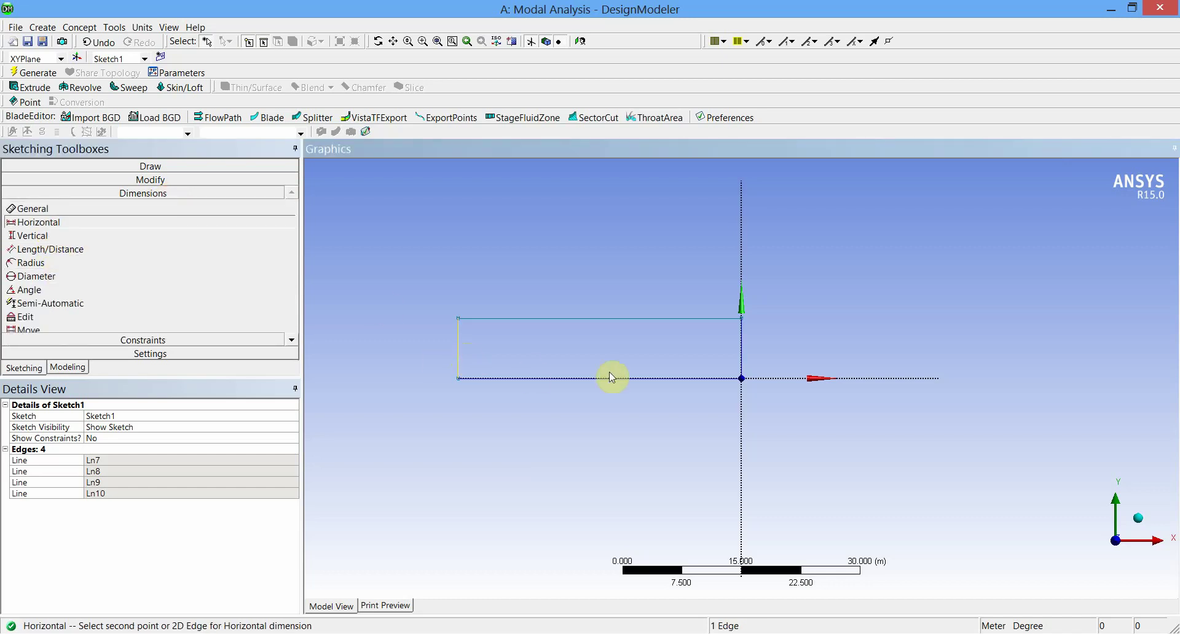
{"action": "left_click", "coordinate": [744, 355]}
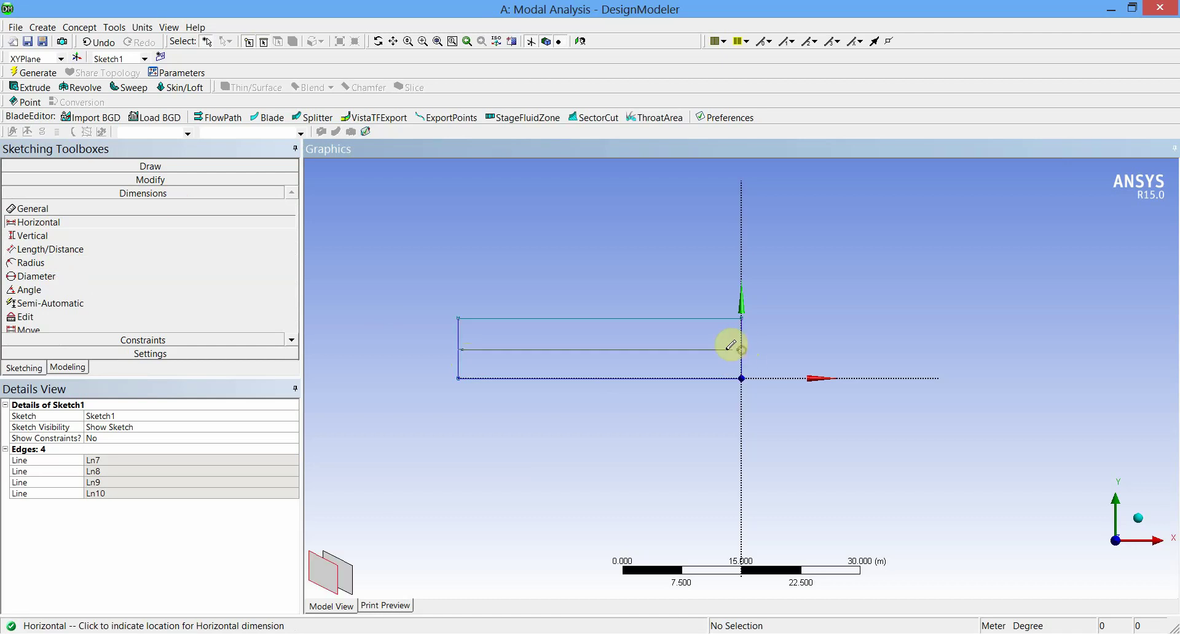
{"action": "left_click", "coordinate": [592, 268]}
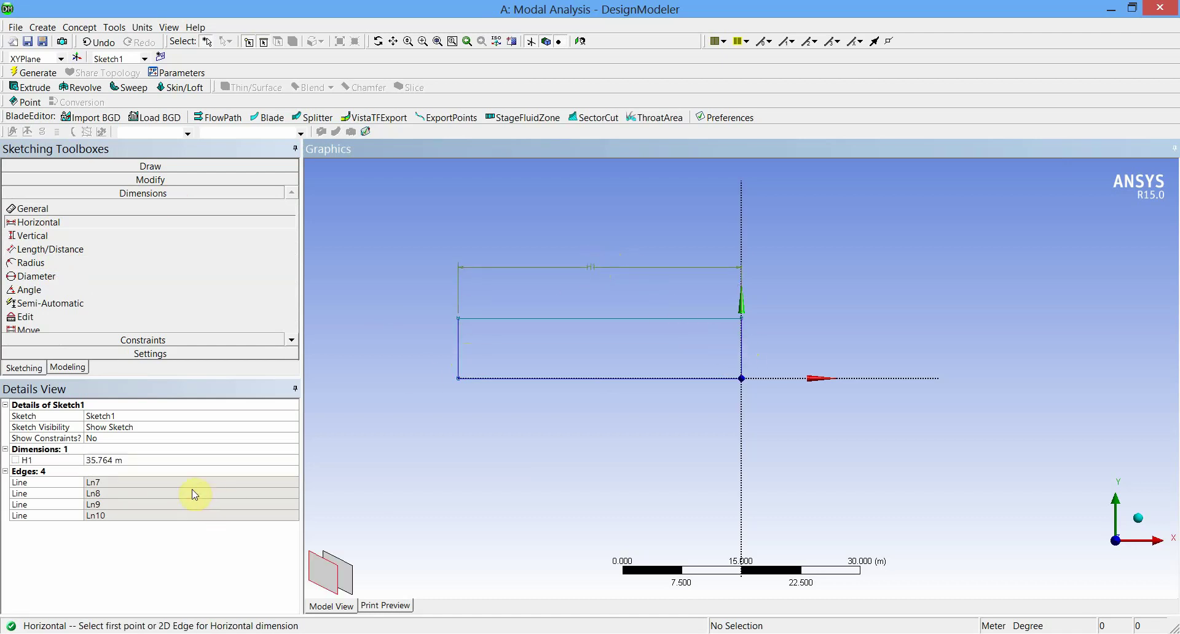
{"action": "left_click", "coordinate": [150, 460]}
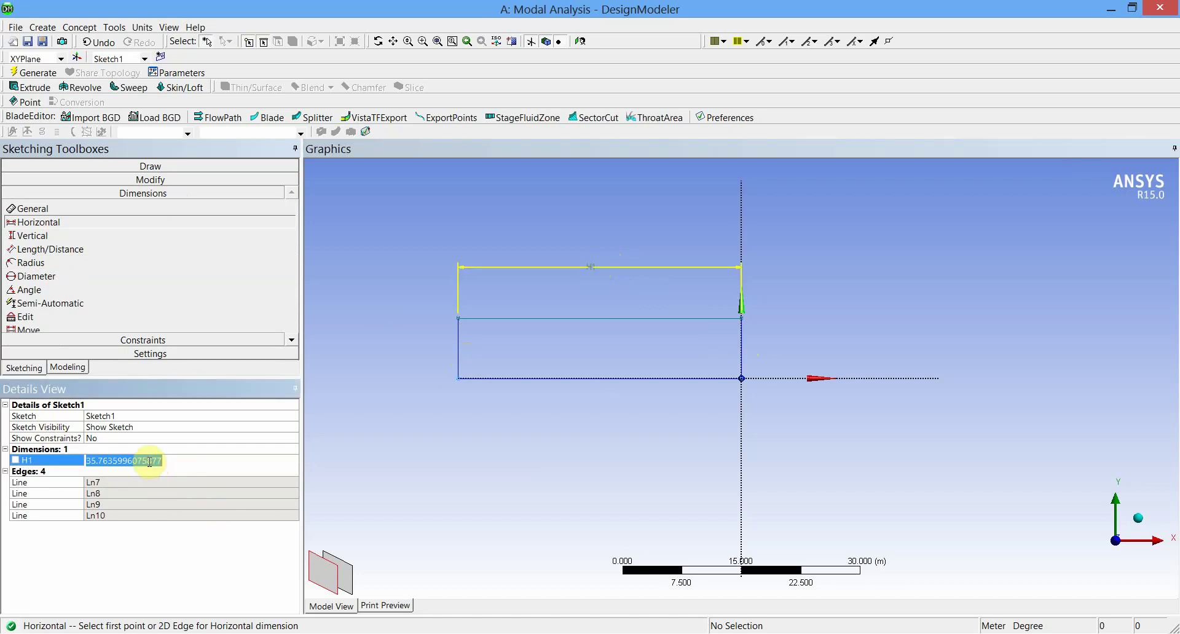
{"action": "type", "text": "100"}
{"action": "key", "text": "Return"}
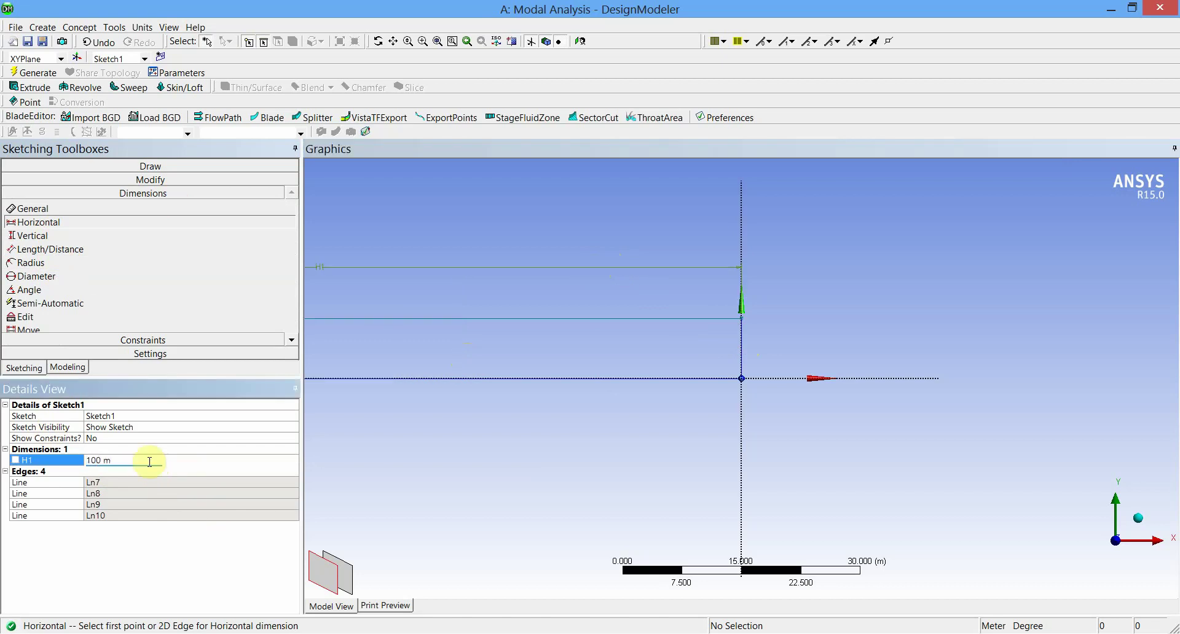
{"action": "left_click", "coordinate": [119, 459]}
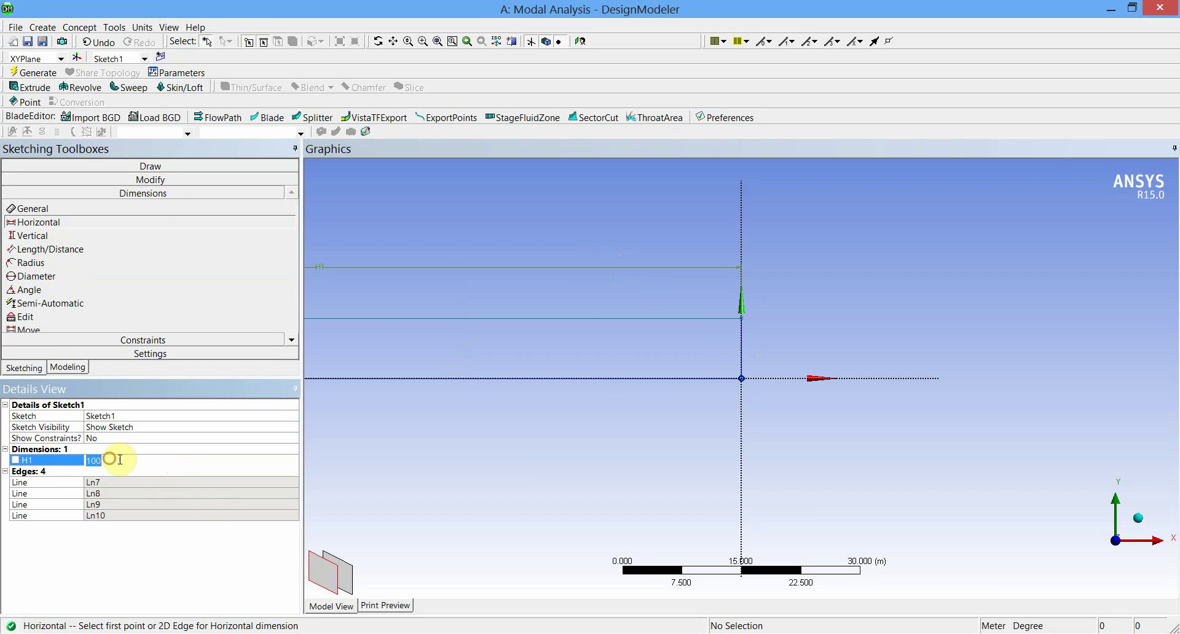
{"action": "left_click", "coordinate": [168, 563]}
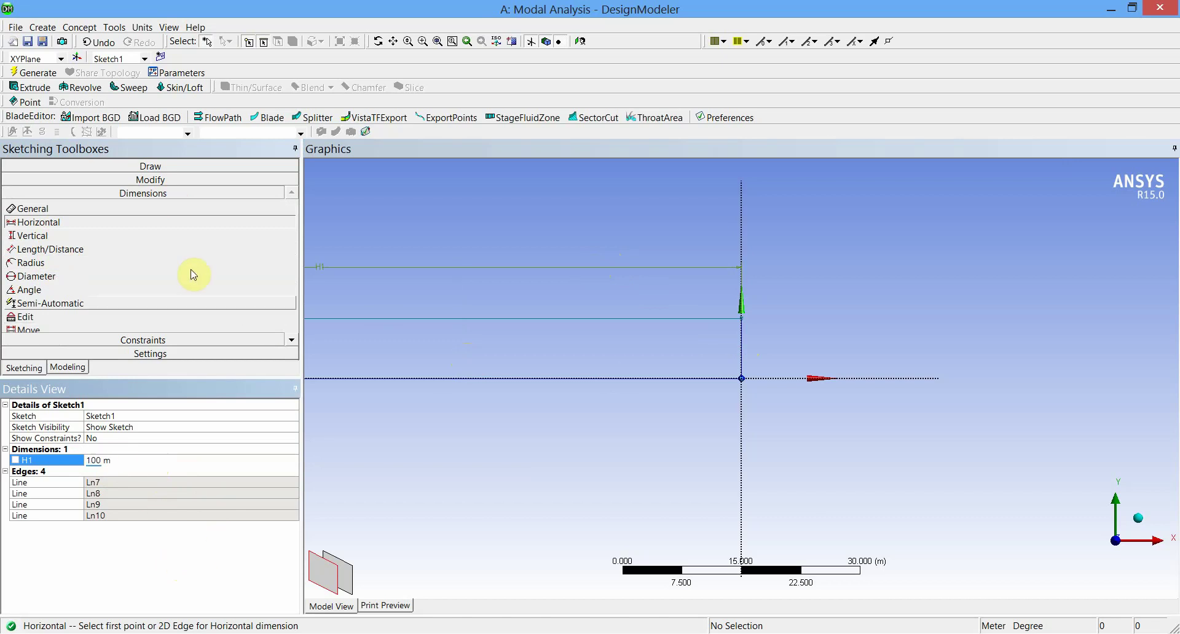
Add vertical dimension V2 from the top edge to the X axis, set to 5 m
{"action": "left_click", "coordinate": [73, 239]}
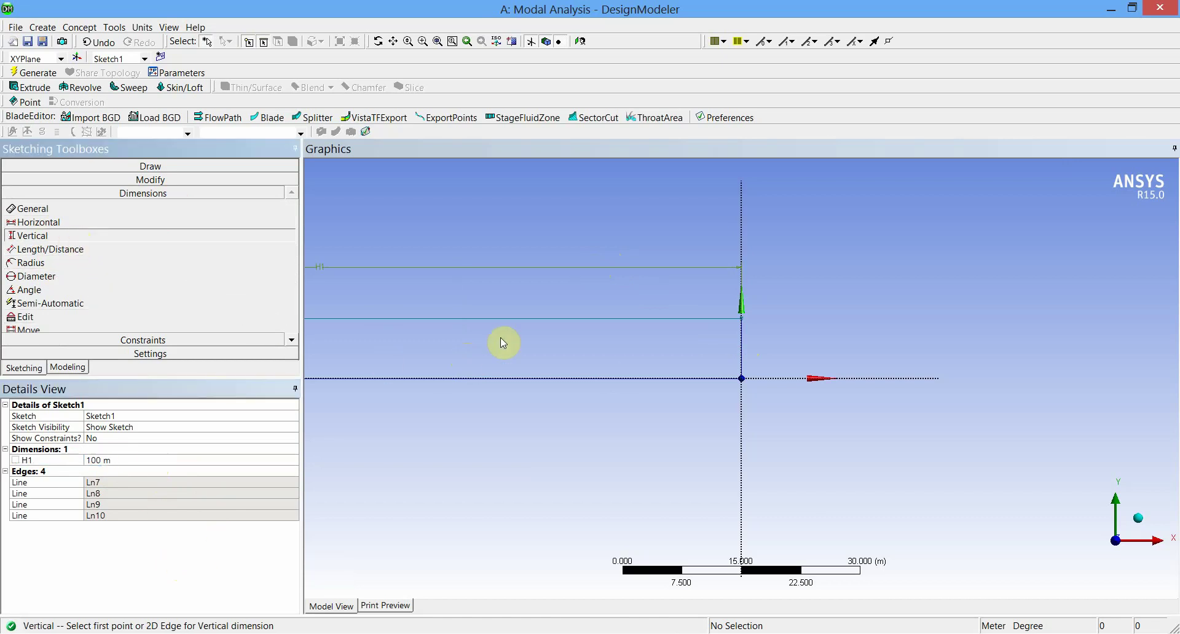
{"action": "left_click", "coordinate": [541, 318]}
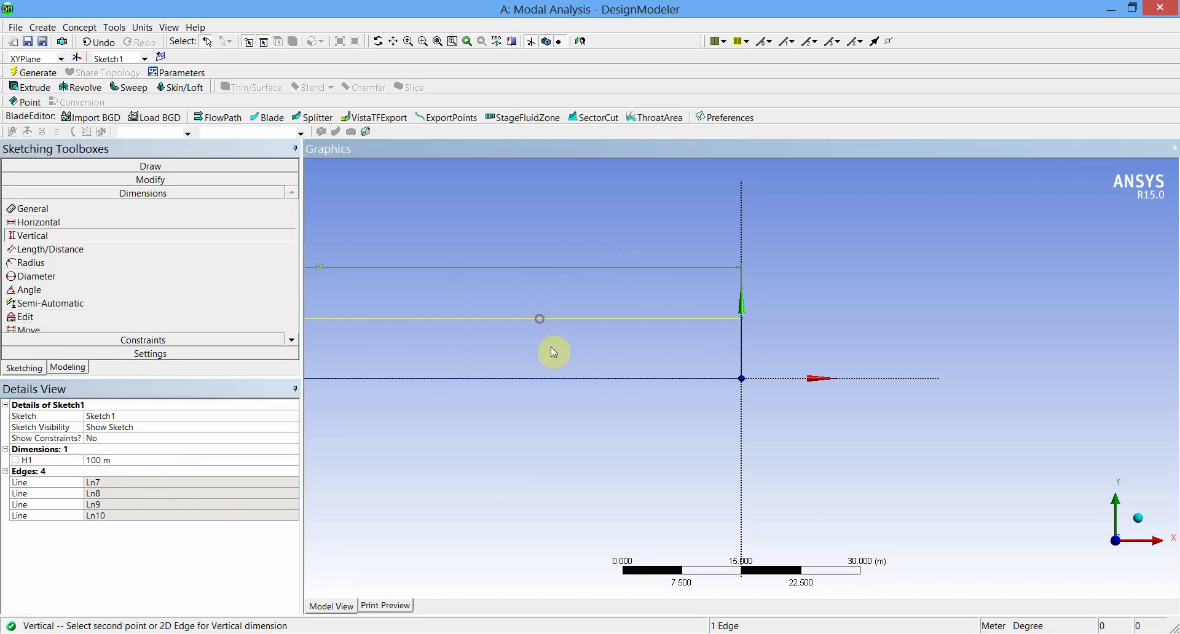
{"action": "left_click", "coordinate": [554, 379]}
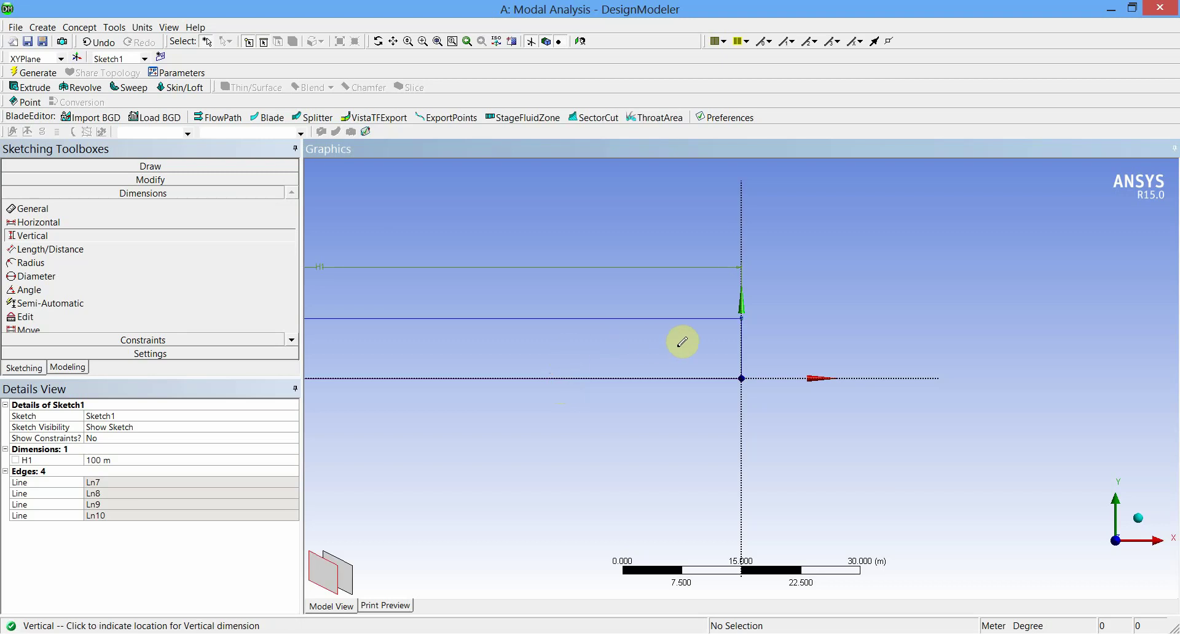
{"action": "left_click", "coordinate": [793, 342]}
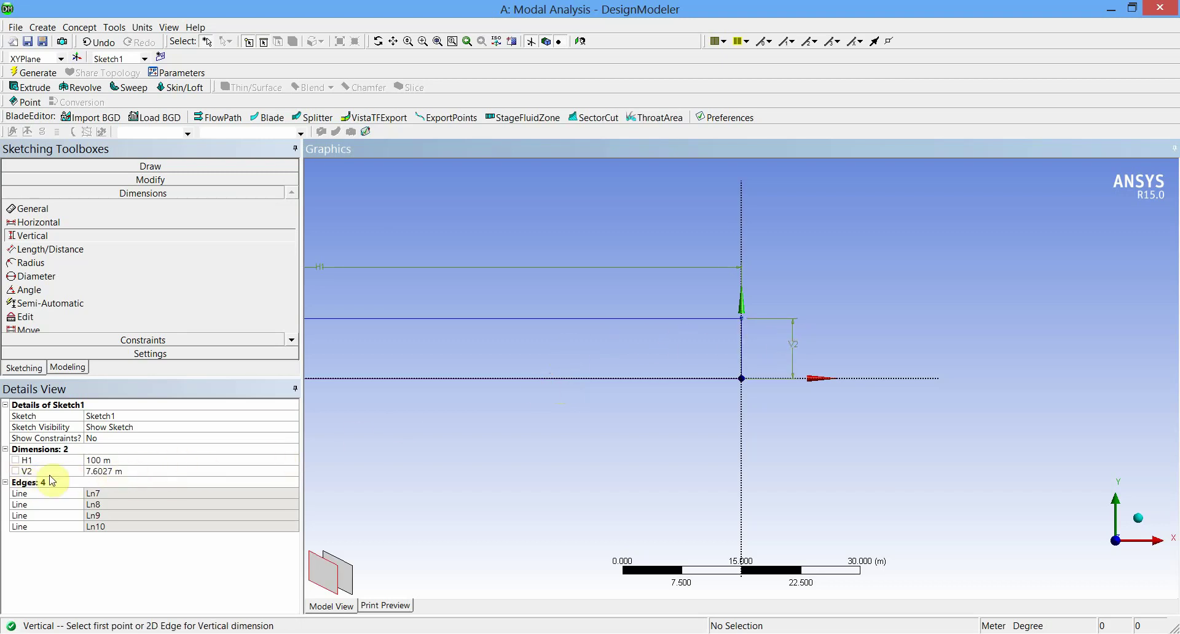
{"action": "left_click", "coordinate": [130, 471]}
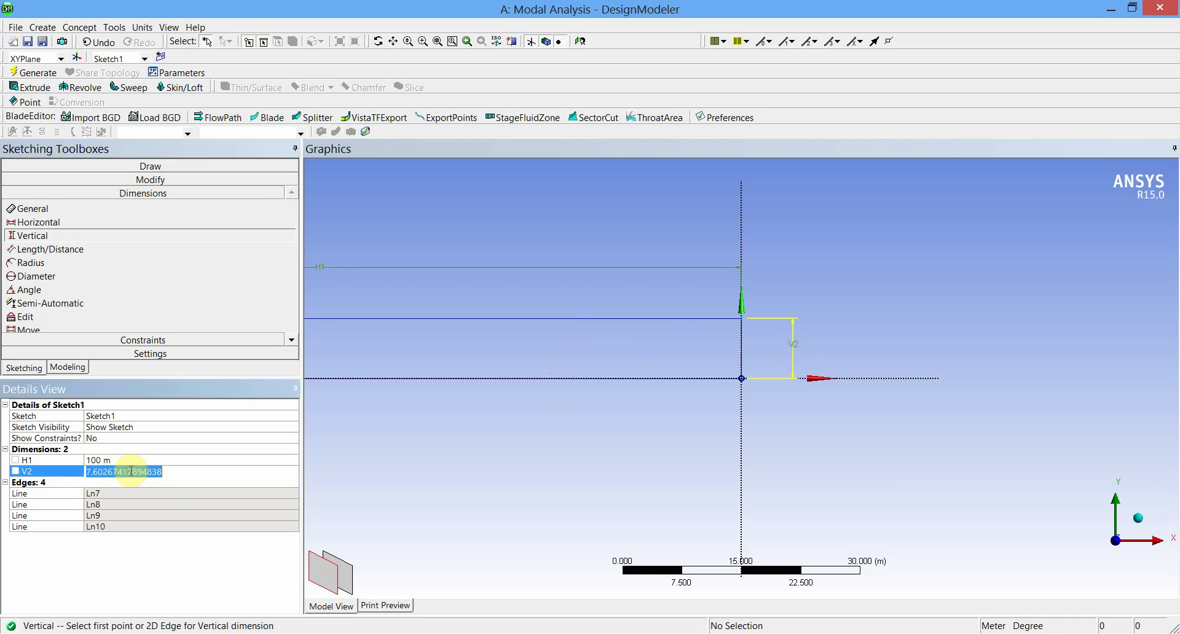
{"action": "type", "text": "5"}
{"action": "key", "text": "Return"}
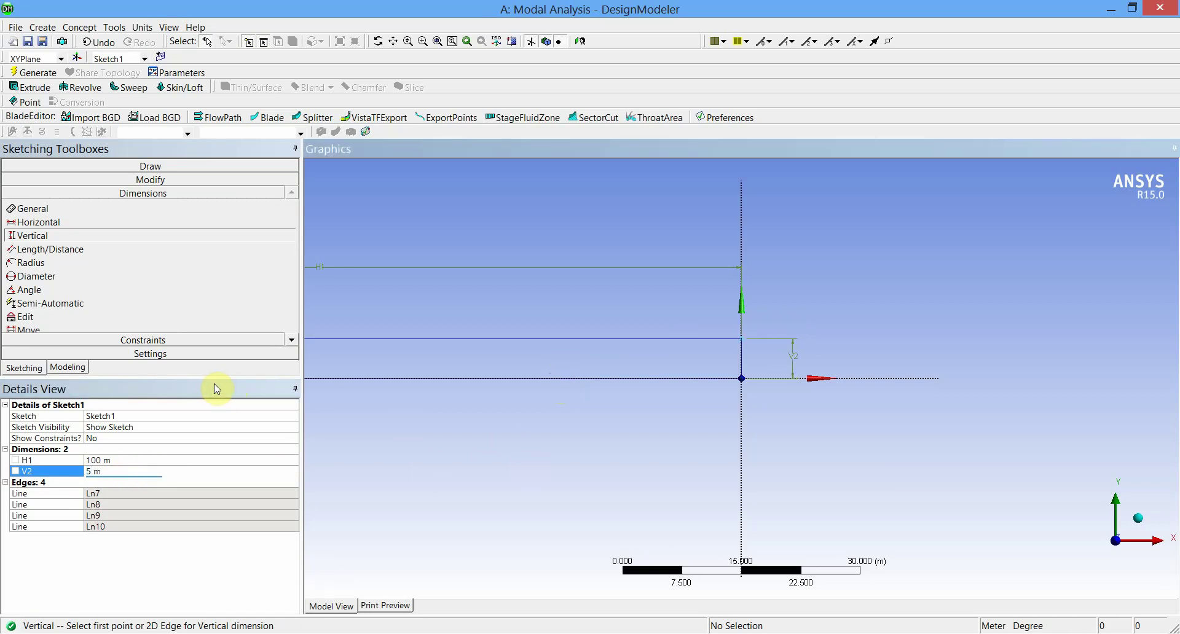
Extrude Sketch1 to a 30 m depth and generate the solid beam body
{"action": "left_click", "coordinate": [80, 369]}
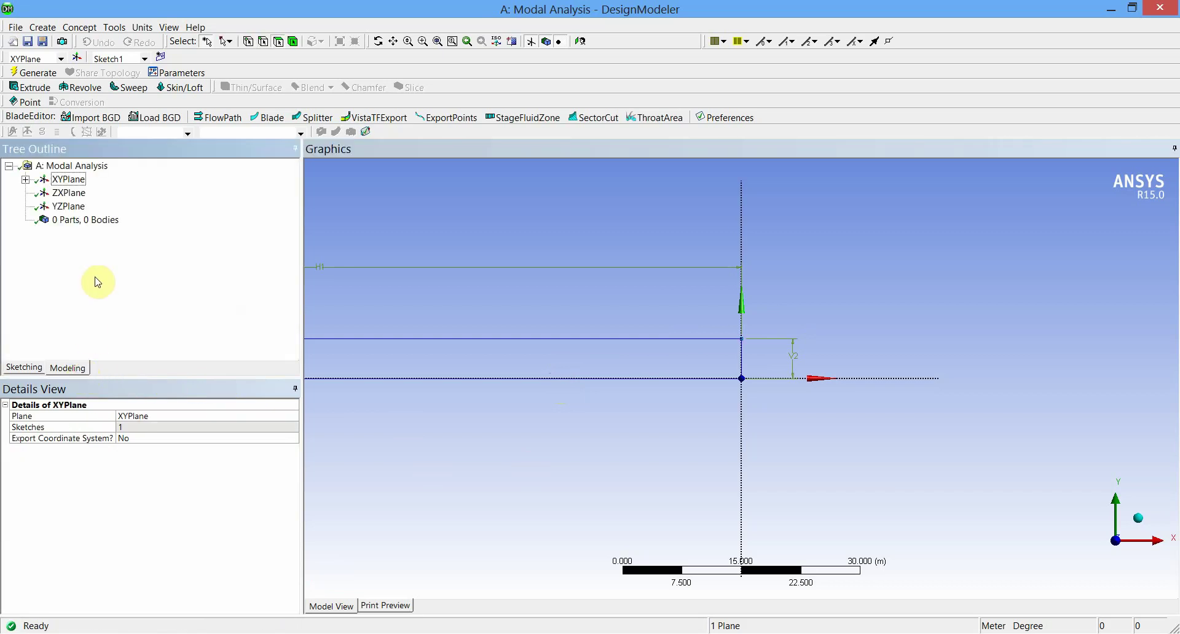
{"action": "left_click", "coordinate": [25, 180]}
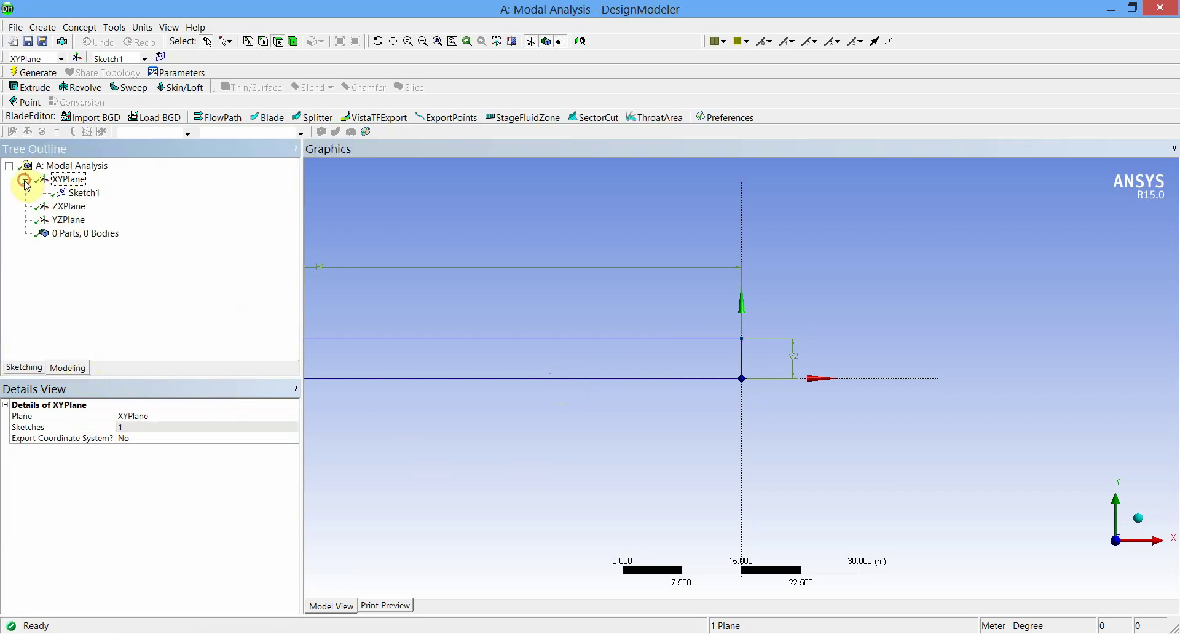
{"action": "left_click", "coordinate": [85, 194]}
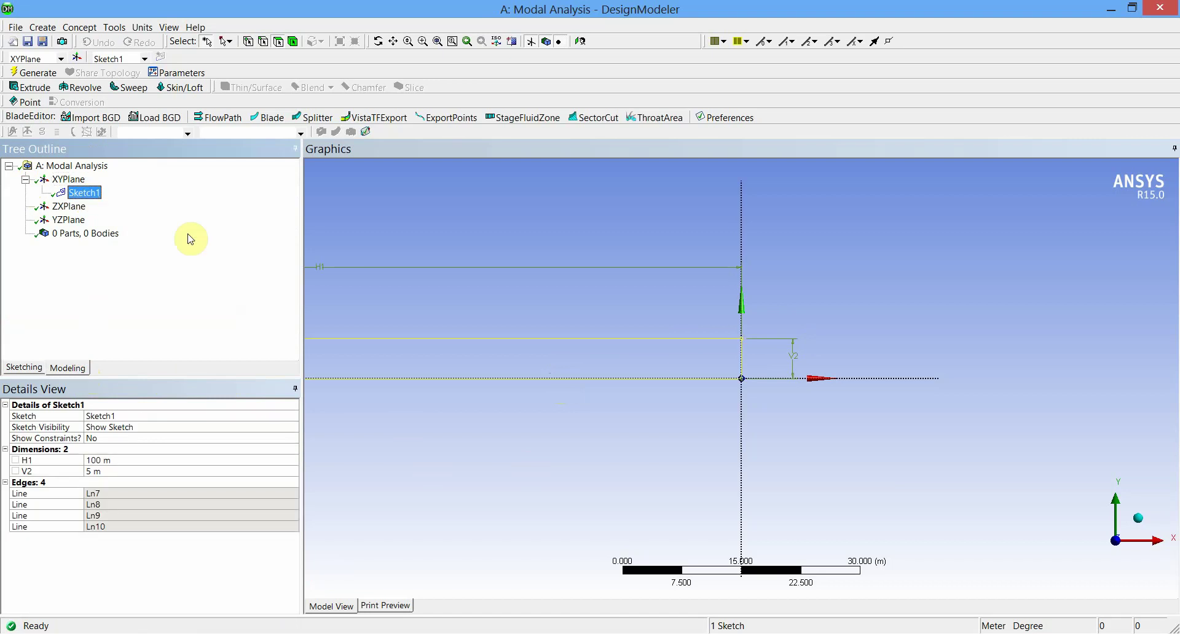
{"action": "left_click", "coordinate": [33, 92]}
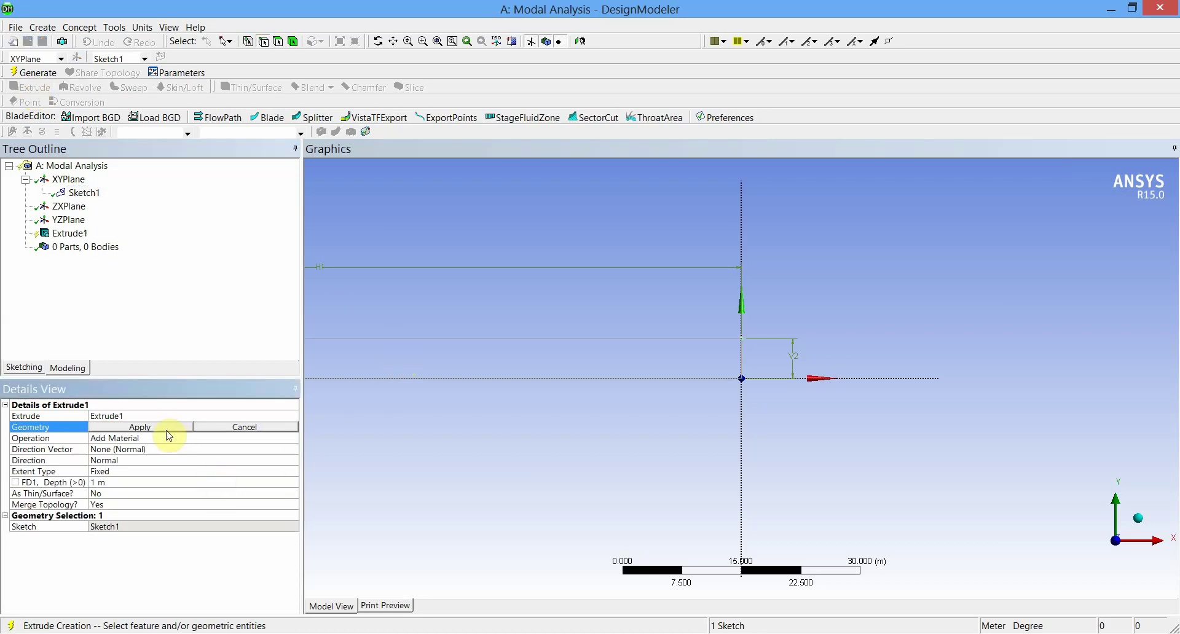
{"action": "left_click", "coordinate": [165, 428]}
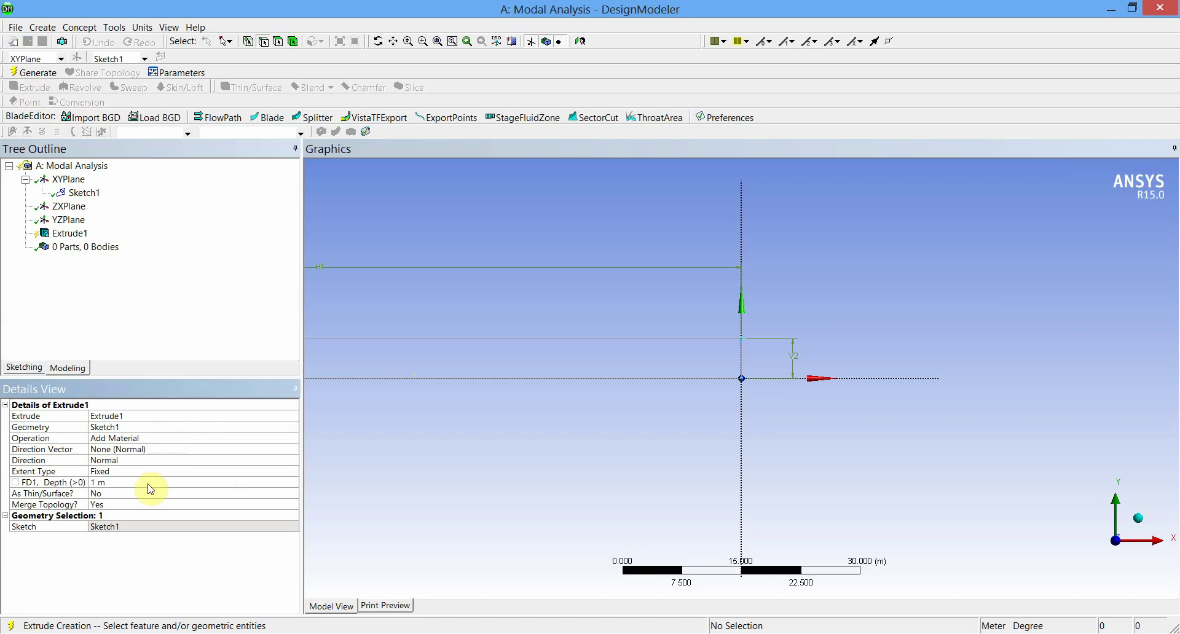
{"action": "left_click", "coordinate": [131, 483]}
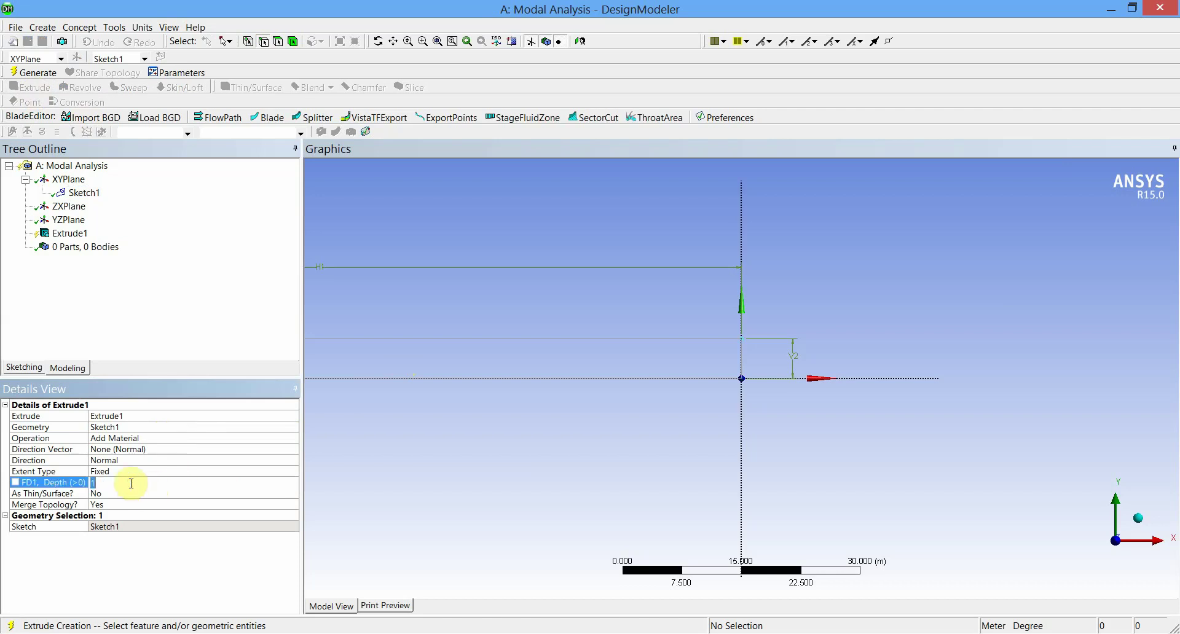
{"action": "type", "text": "30"}
{"action": "key", "text": "Return"}
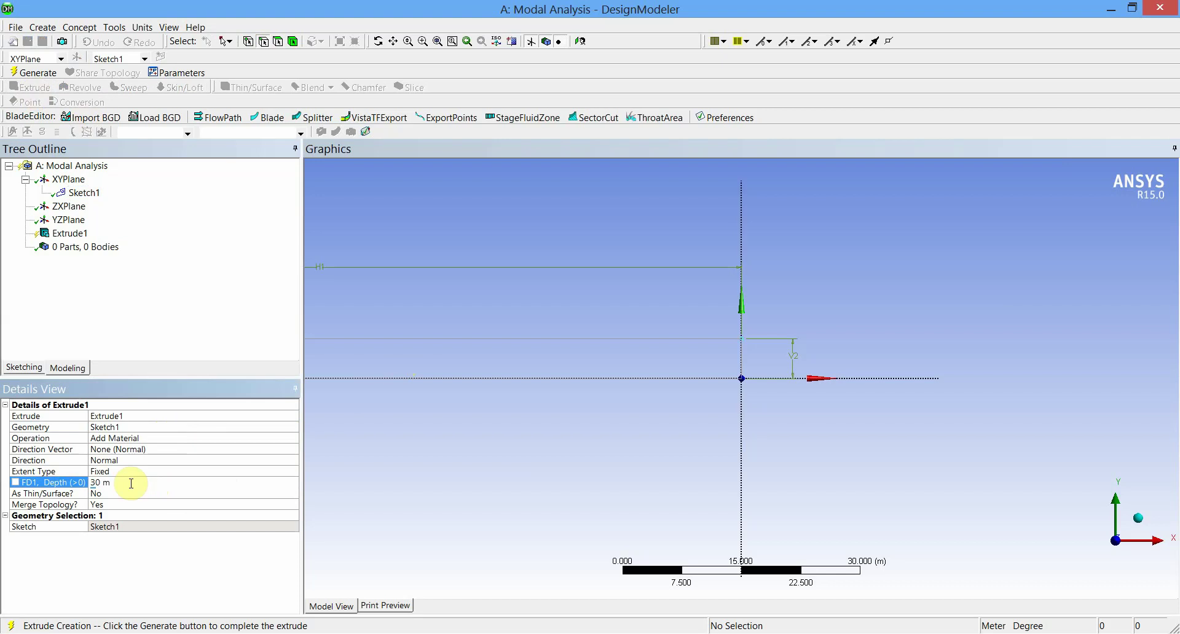
{"action": "left_click", "coordinate": [38, 73]}
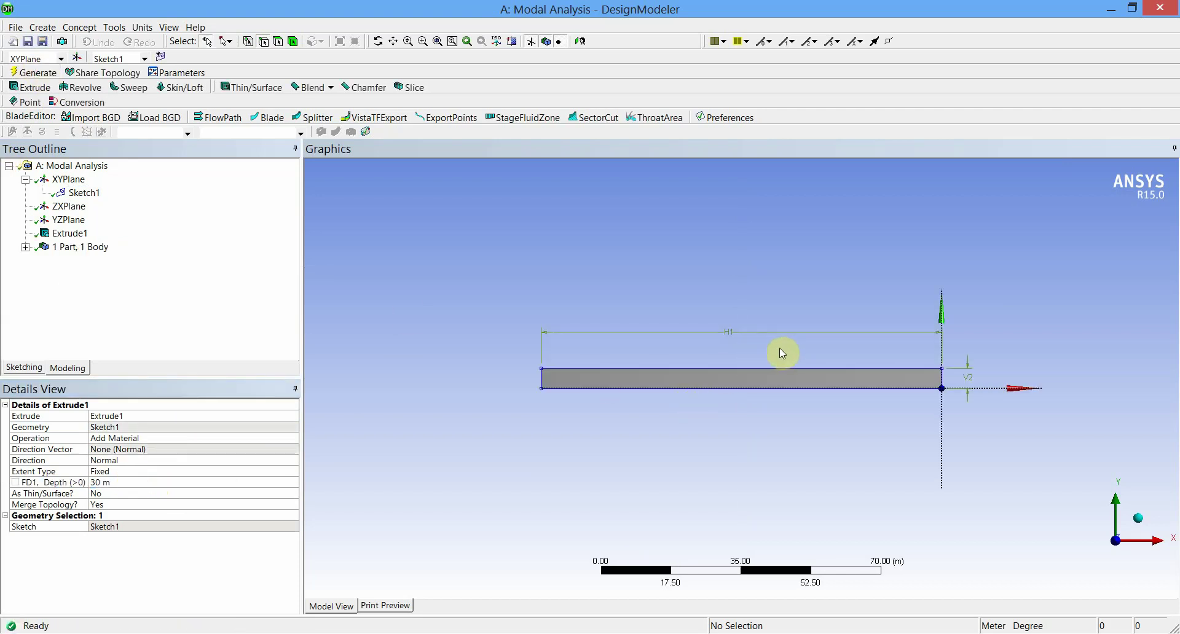
{"action": "mouse_move", "coordinate": [782, 351]}
{"action": "middle_mouse_down"}
{"action": "mouse_move", "coordinate": [767, 399]}
{"action": "mouse_move", "coordinate": [743, 400]}
{"action": "middle_mouse_up"}
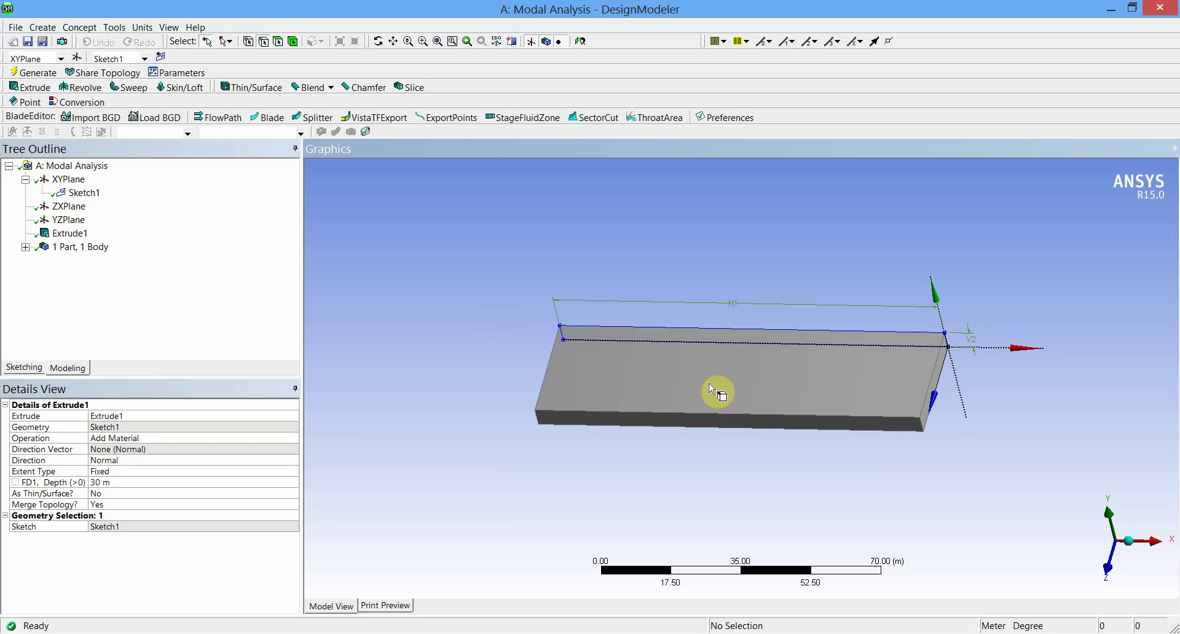
Close DesignModeler and open the Model cell (A4) in Mechanical
{"action": "left_click", "coordinate": [1159, 13]}
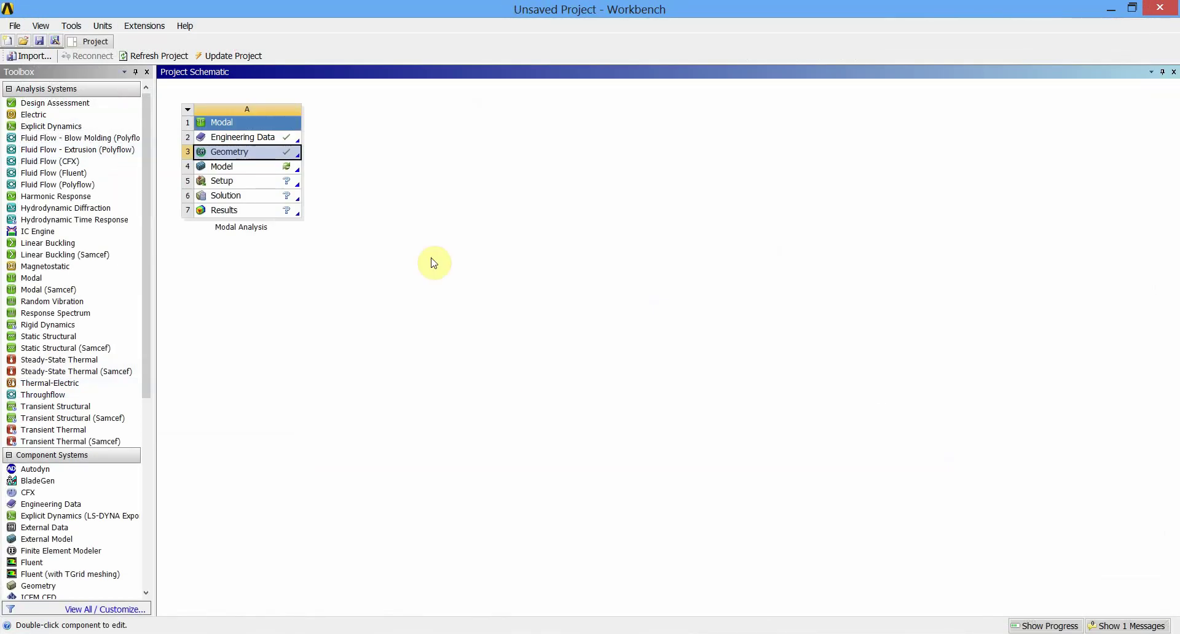
{"action": "left_click", "coordinate": [233, 171]}
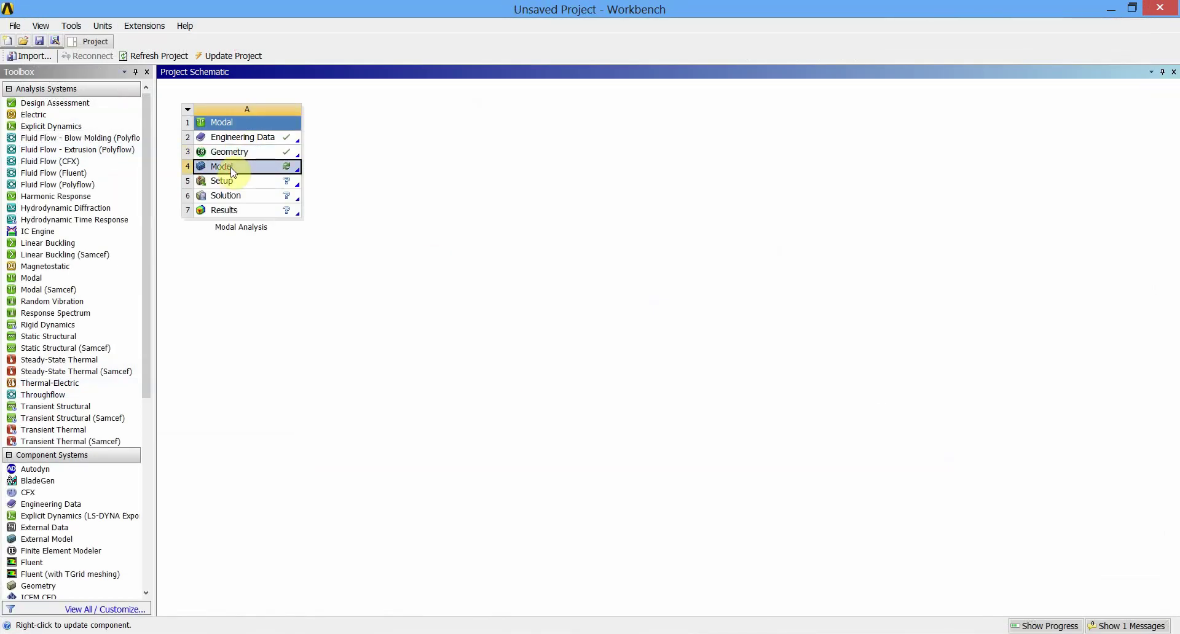
{"action": "double_click", "coordinate": [232, 171]}
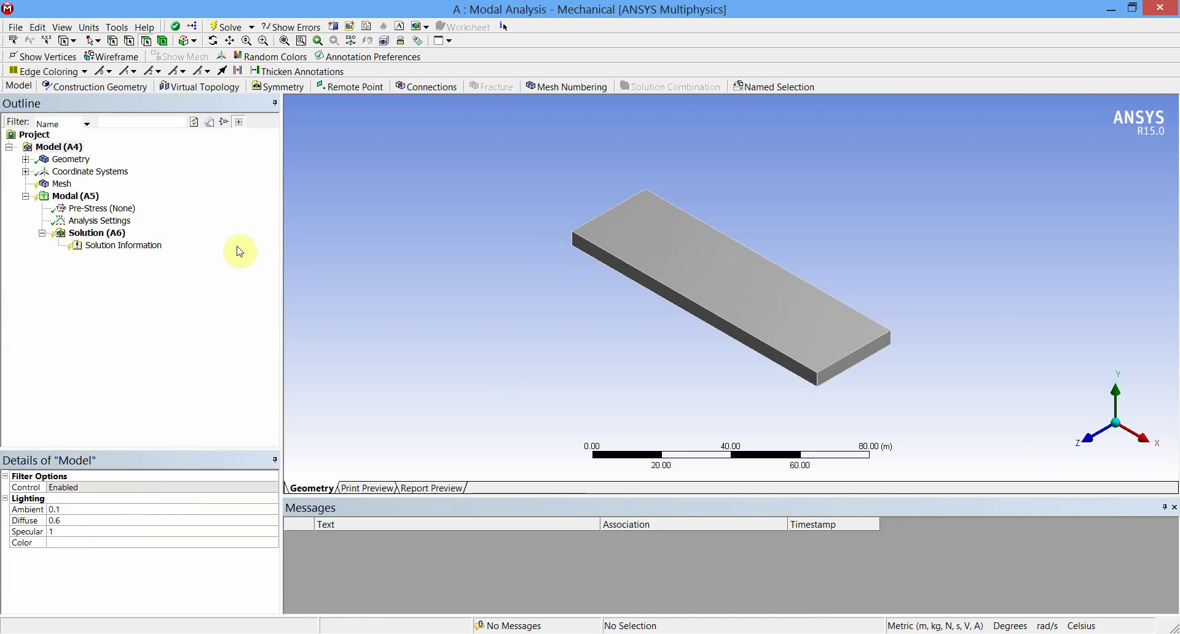
Generate the default hexahedral mesh on the beam
{"action": "left_click", "coordinate": [62, 184]}
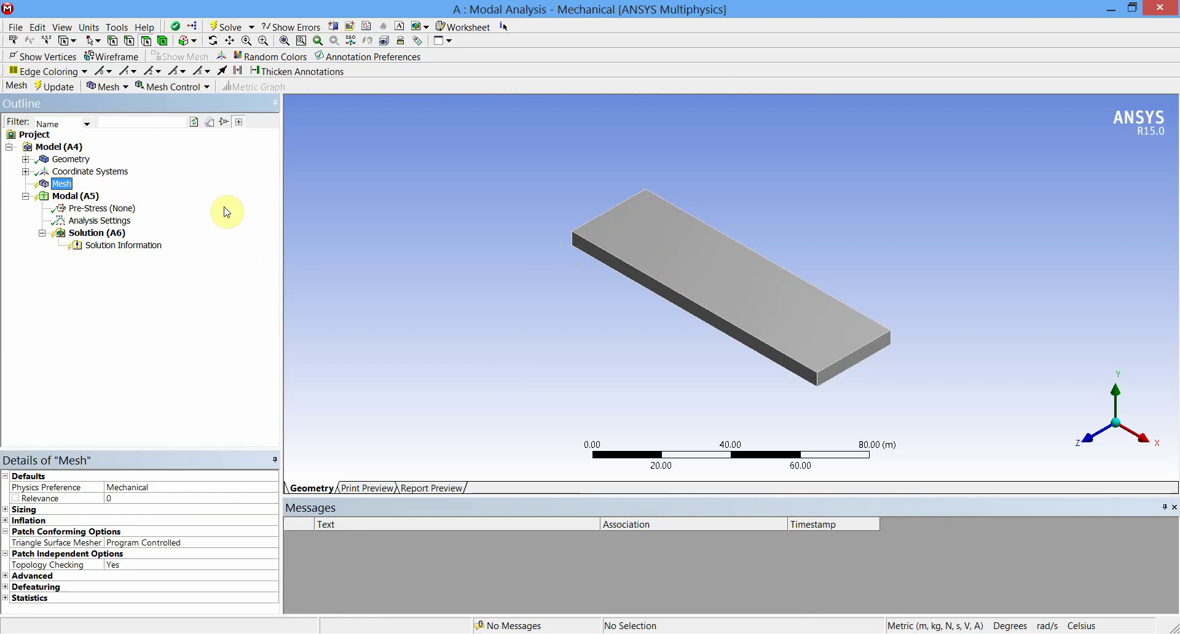
{"action": "left_click", "coordinate": [56, 86]}
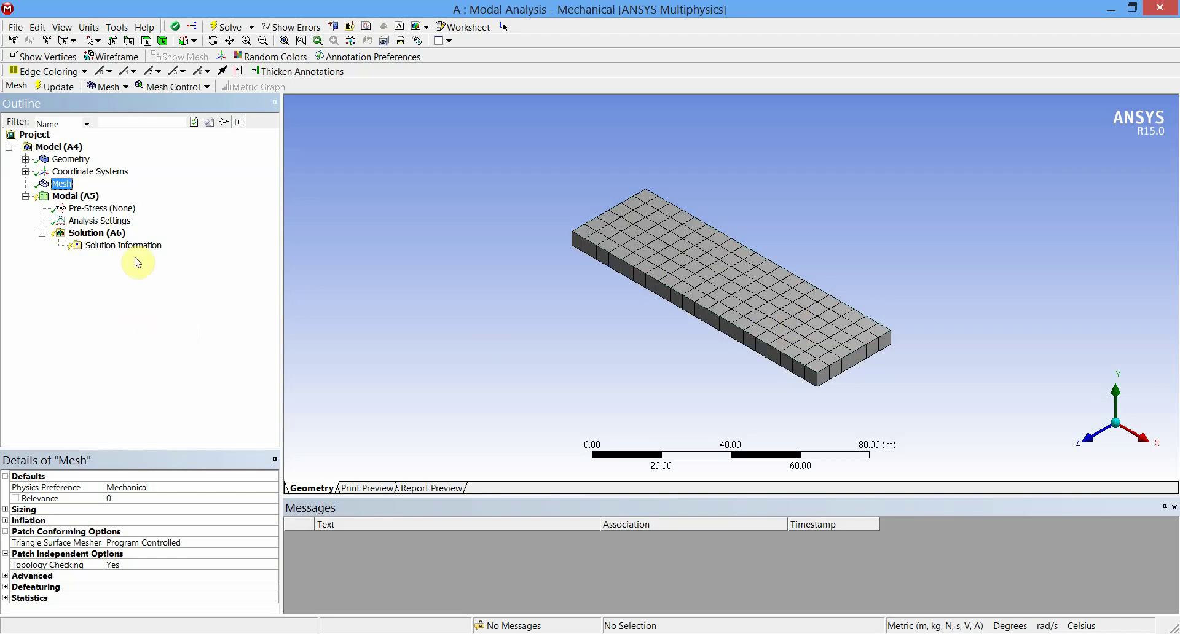
Insert a Fixed Support under Modal (A5) scoped to the beam's left end face
{"action": "left_click", "coordinate": [92, 197]}
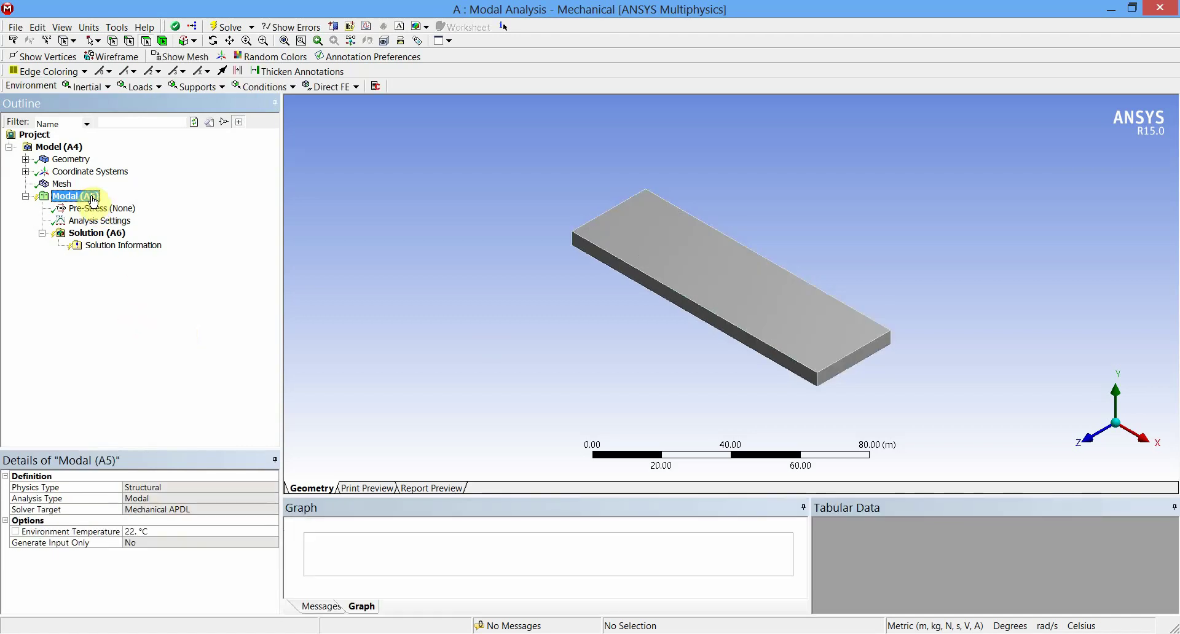
{"action": "right_click", "coordinate": [92, 201]}
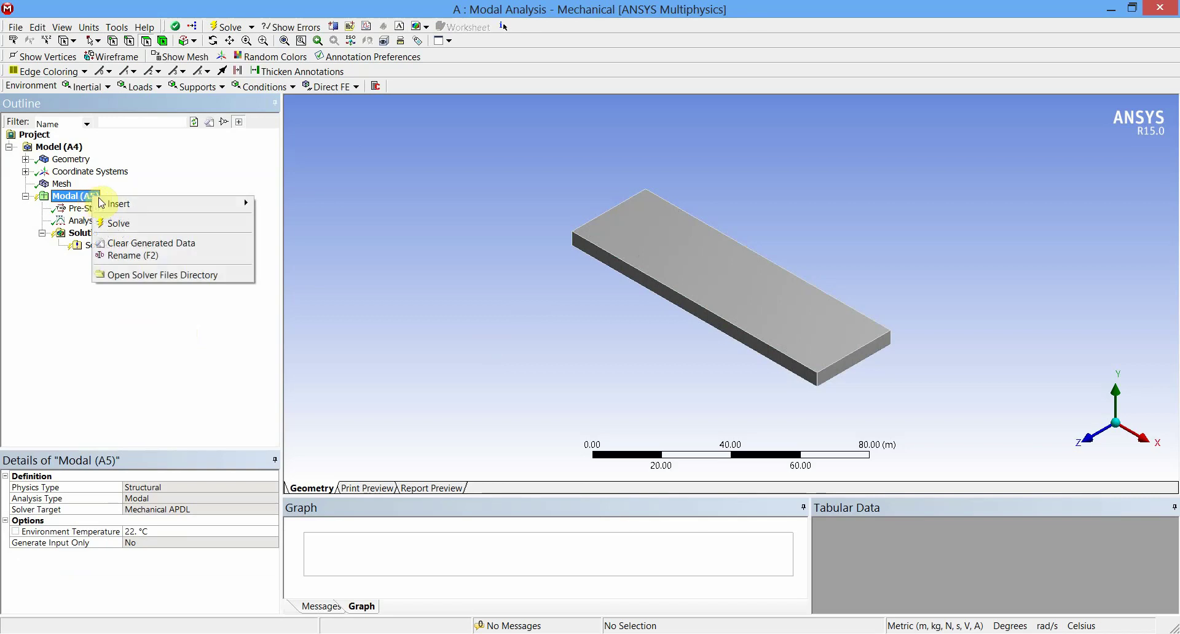
{"action": "mouse_move", "coordinate": [116, 203]}
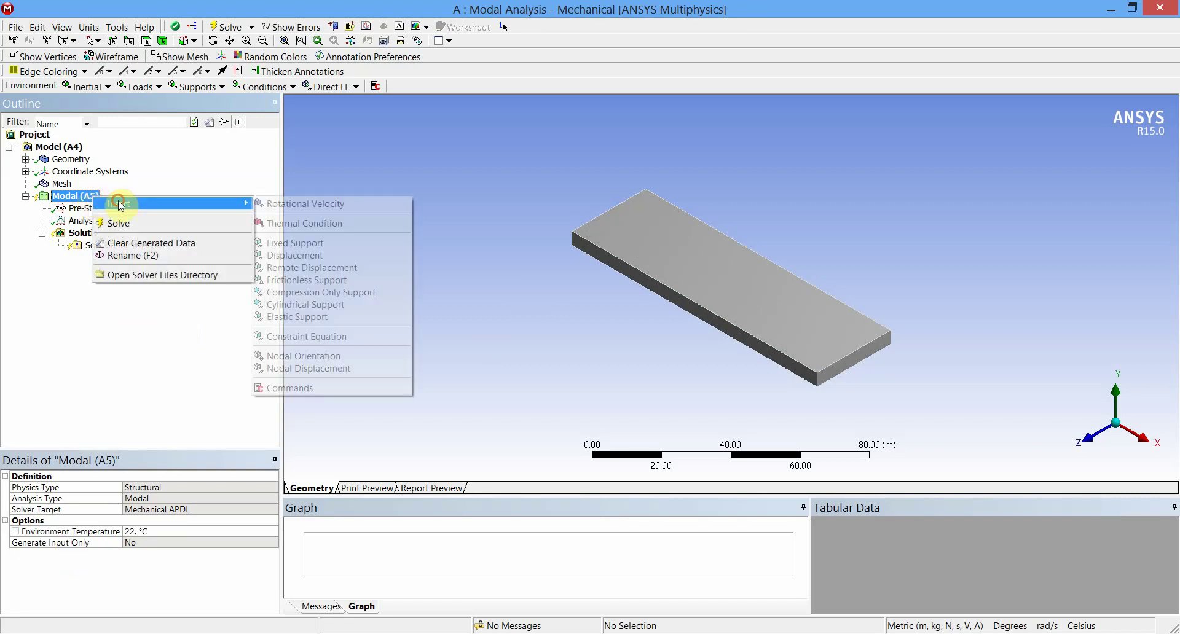
{"action": "left_click", "coordinate": [307, 243]}
{"action": "middle_click_drag", "start_coordinate": [567, 287], "coordinate": [729, 297]}
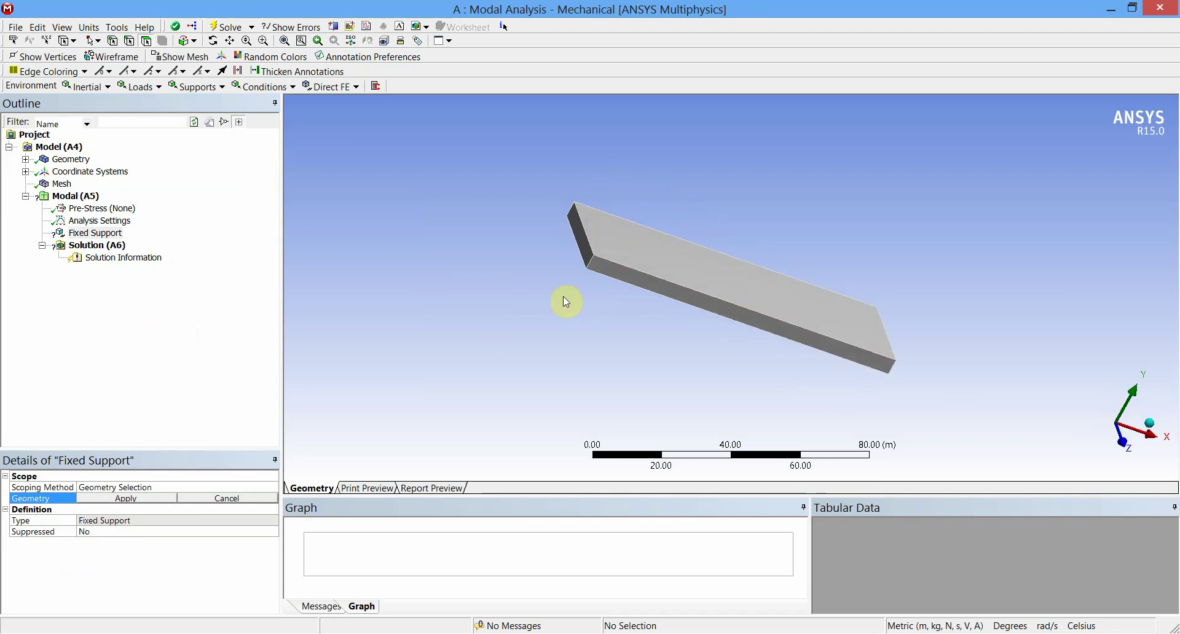
{"action": "left_click", "coordinate": [586, 246]}
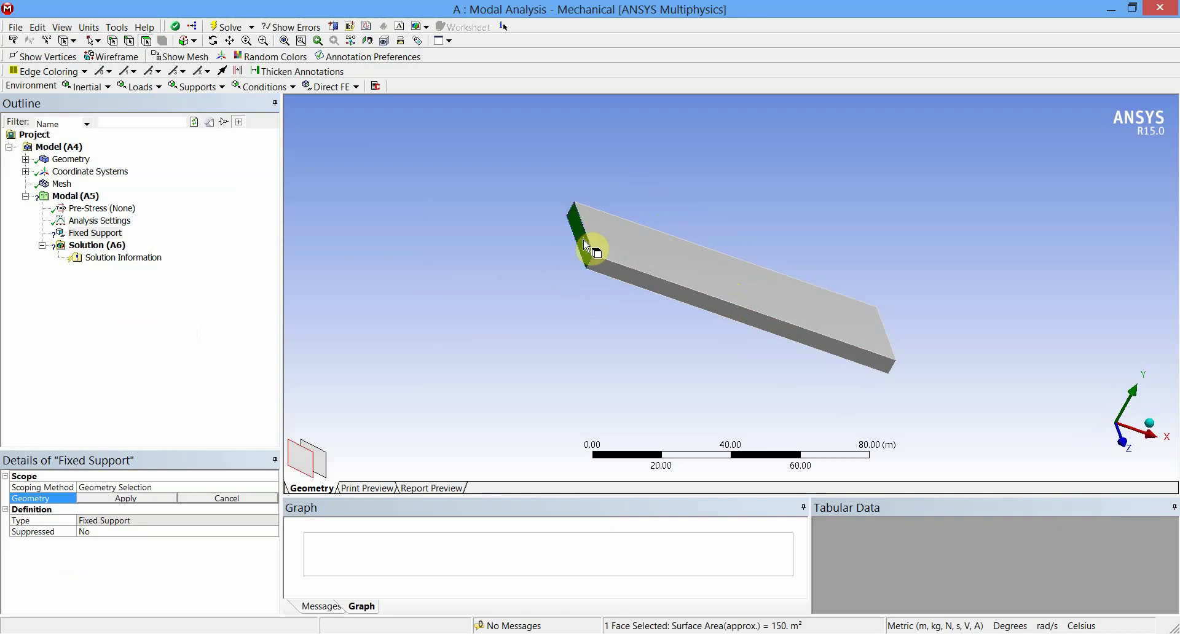
{"action": "left_click", "coordinate": [132, 499]}
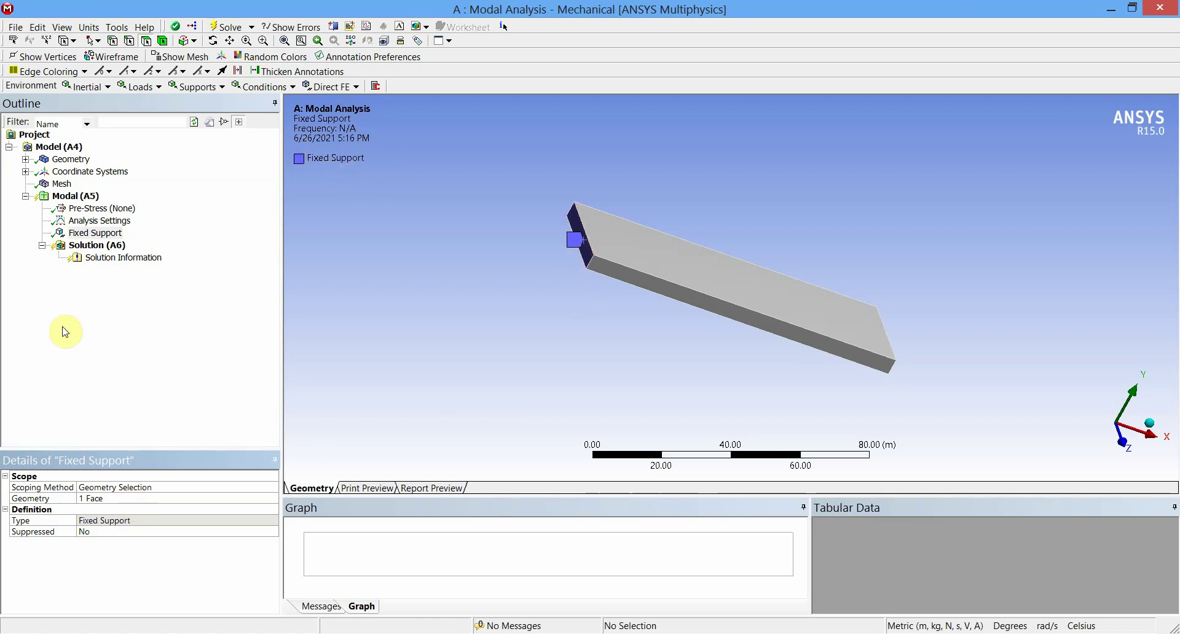
Solve the modal analysis and select all six frequencies, 0.4149–8.1764 Hz, in Tabular Data
{"action": "left_click", "coordinate": [111, 247]}
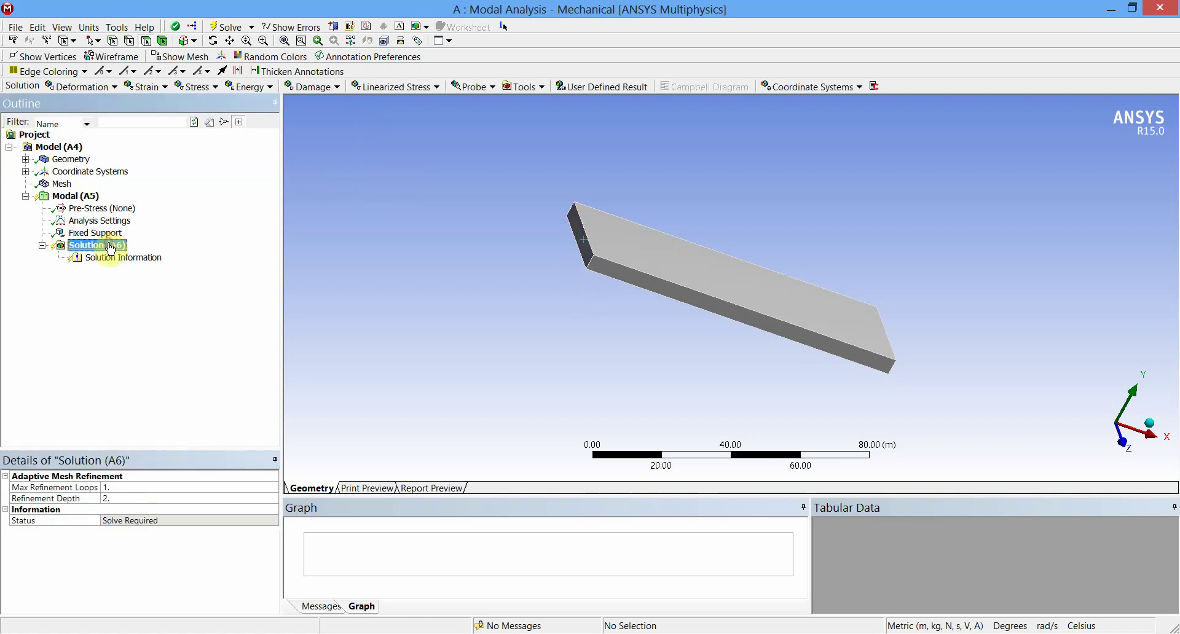
{"action": "left_click", "coordinate": [227, 27]}
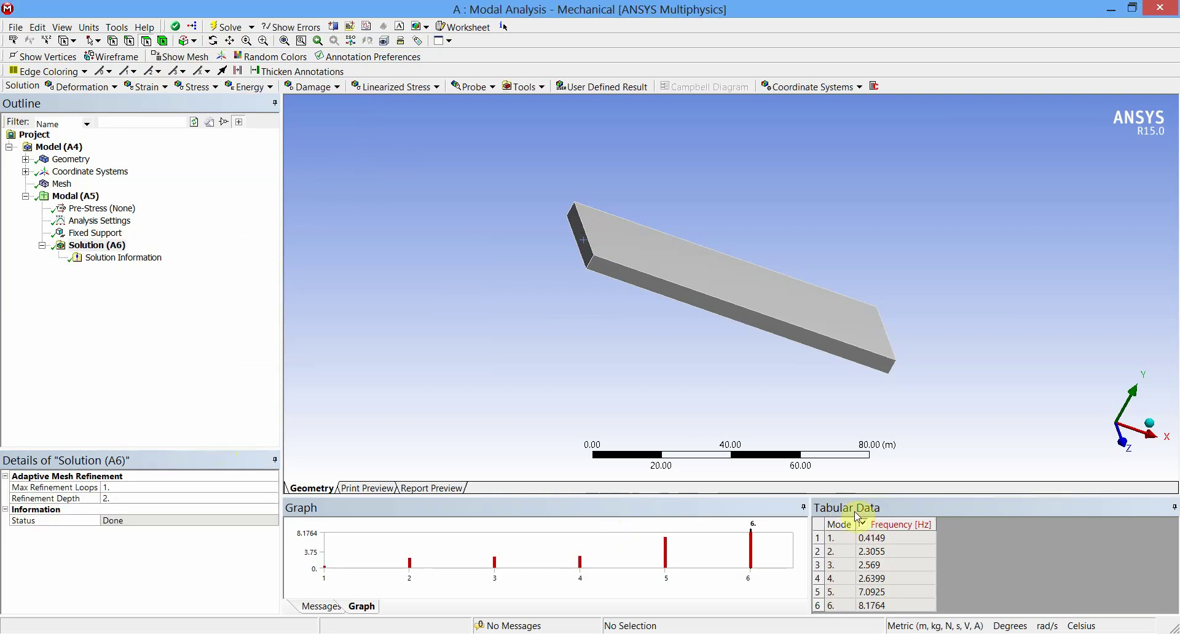
{"action": "left_click", "coordinate": [890, 607]}
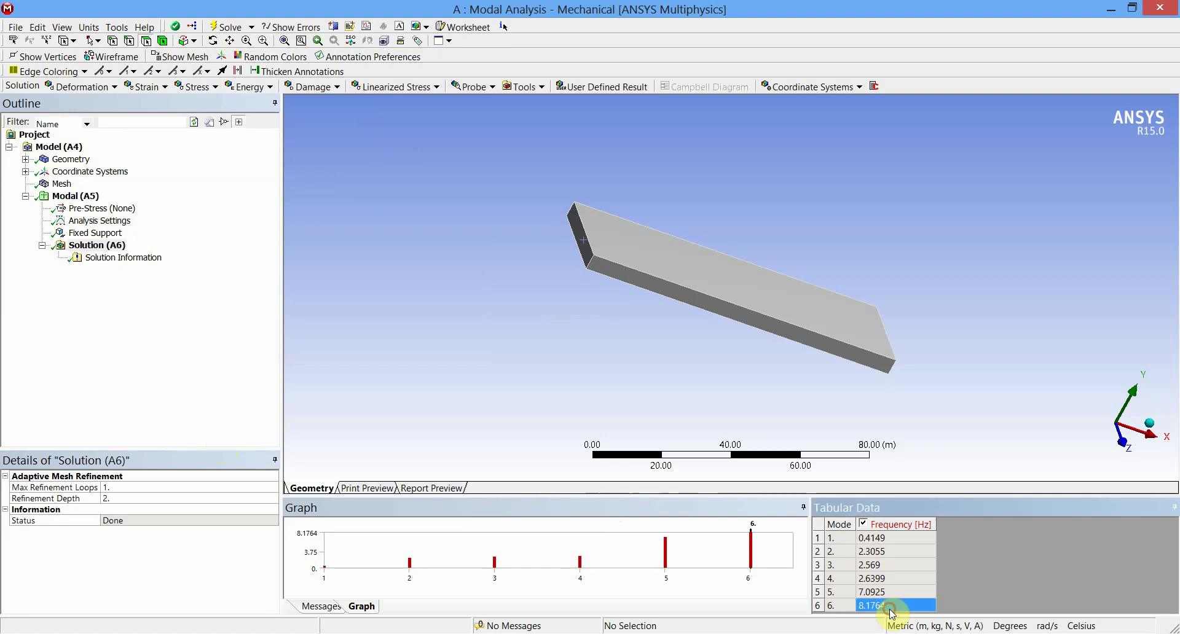
{"action": "left_click_drag", "start_coordinate": [891, 613], "coordinate": [845, 546]}
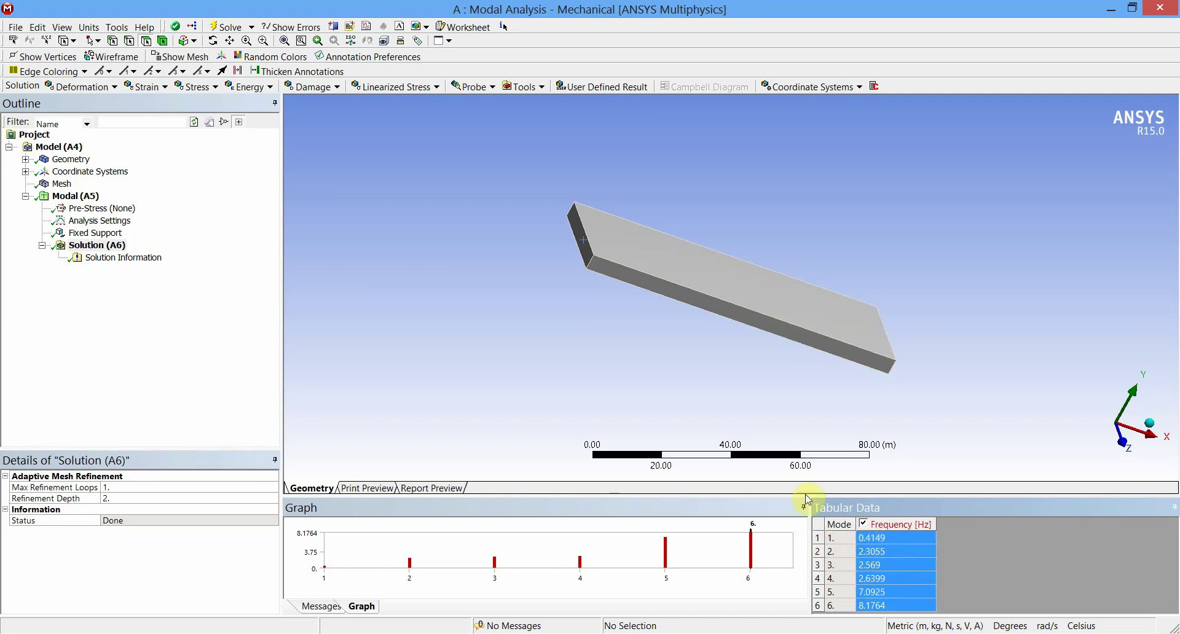
{"action": "left_click", "coordinate": [798, 490]}
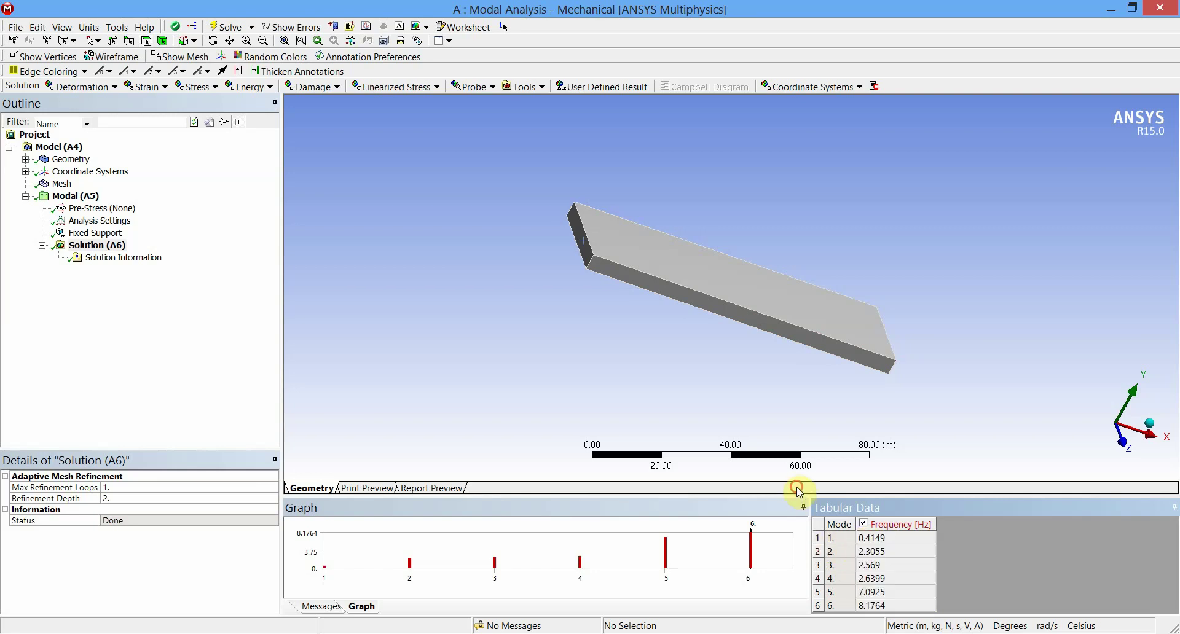
{"action": "left_click", "coordinate": [866, 527]}
Create Total Deformation mode shape results for all six frequencies and solve them
{"action": "right_click", "coordinate": [882, 572]}
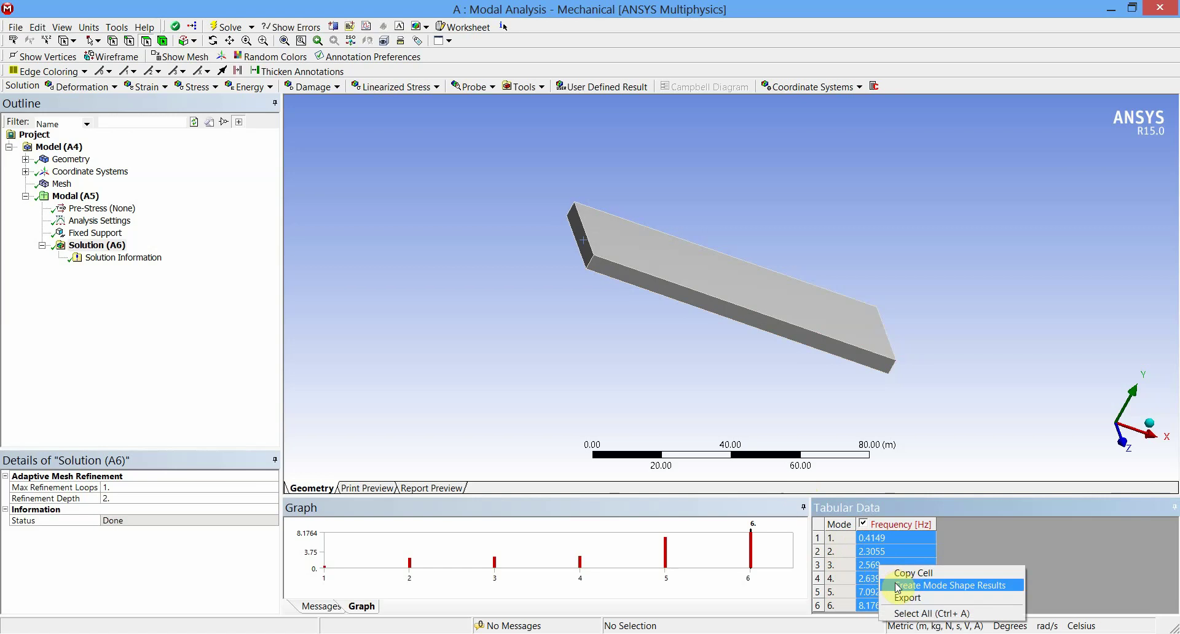
{"action": "left_click", "coordinate": [898, 585]}
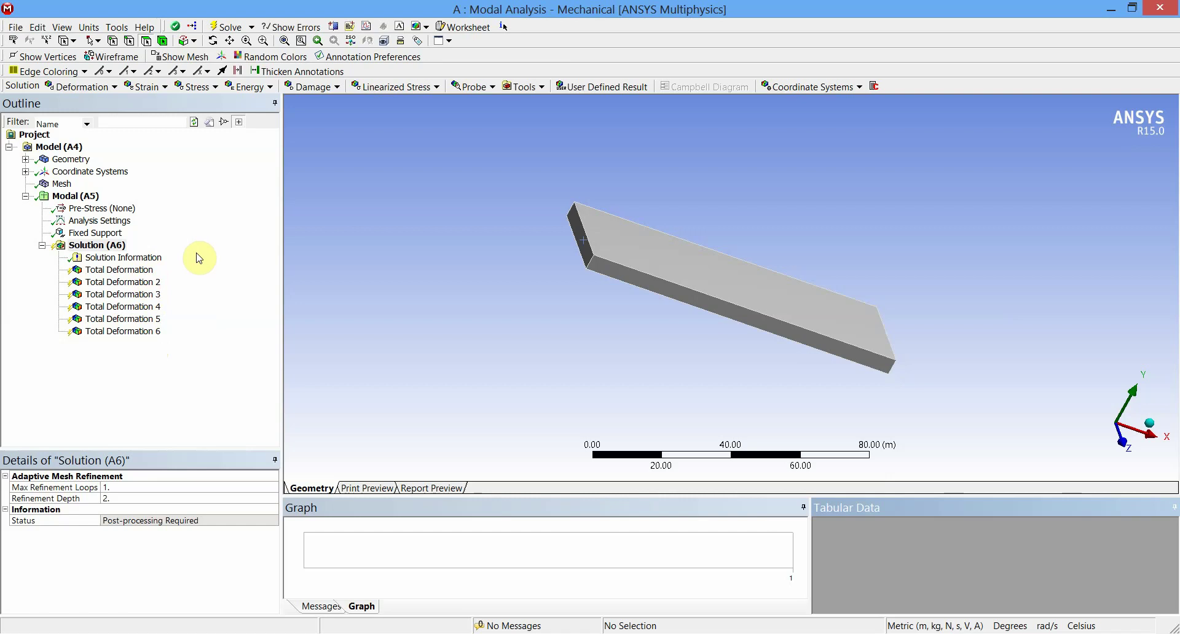
{"action": "left_click", "coordinate": [229, 27]}
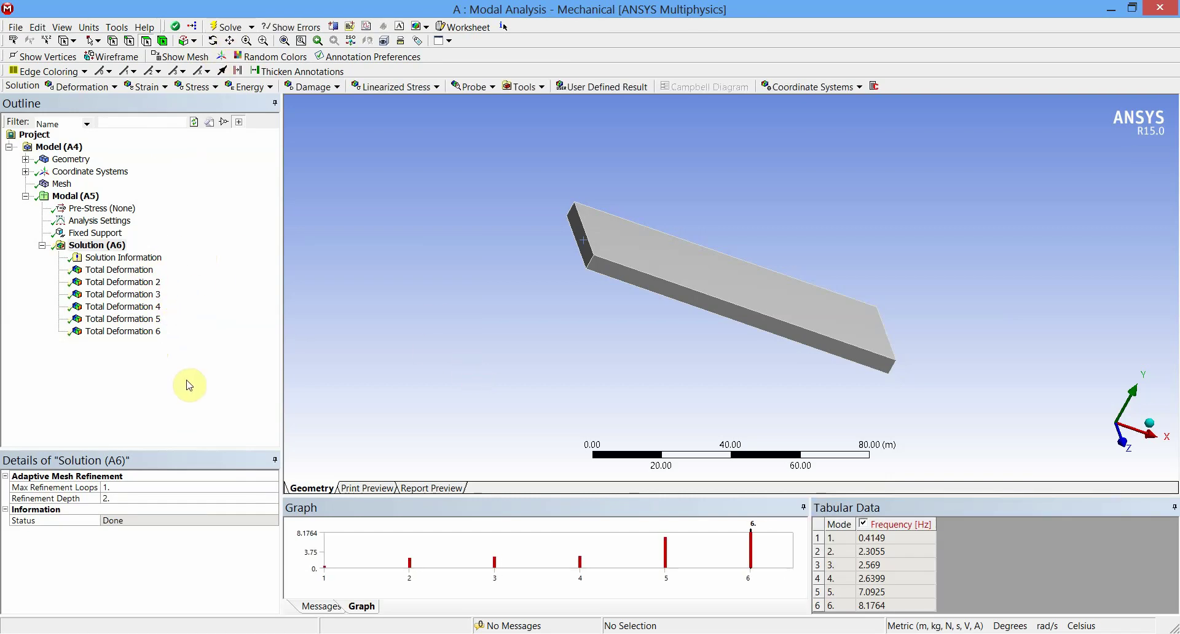
Display the mode 1 Total Deformation contour (max 1.8501e-4 m), leaving the legend range unchanged
{"action": "left_click", "coordinate": [151, 274]}
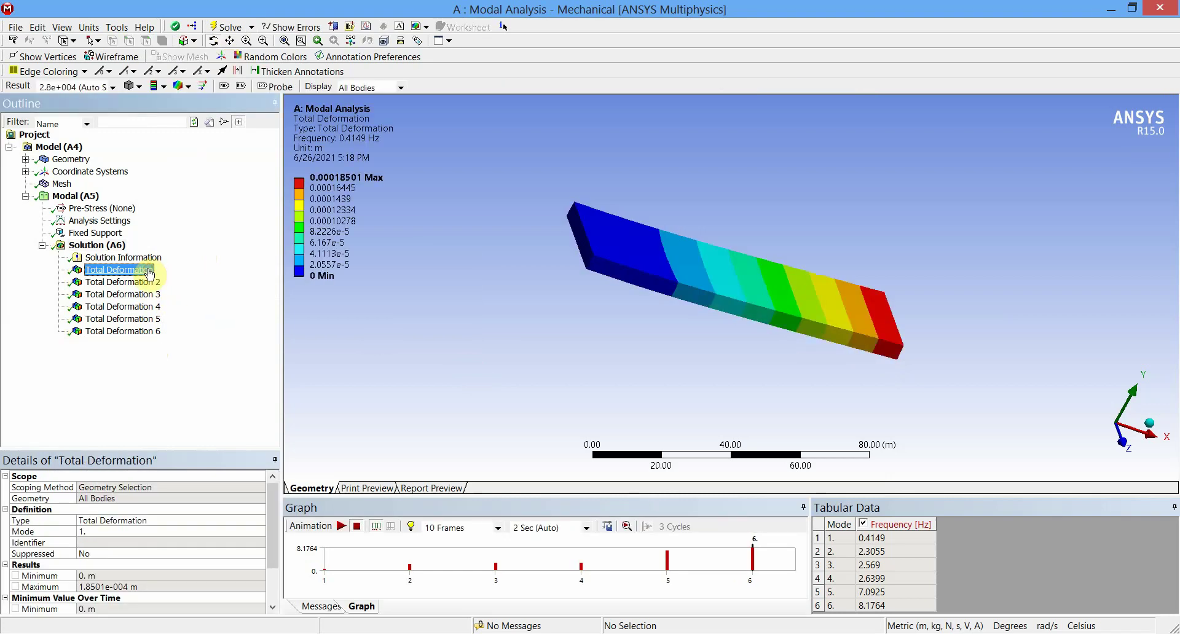
{"action": "left_click", "coordinate": [348, 179]}
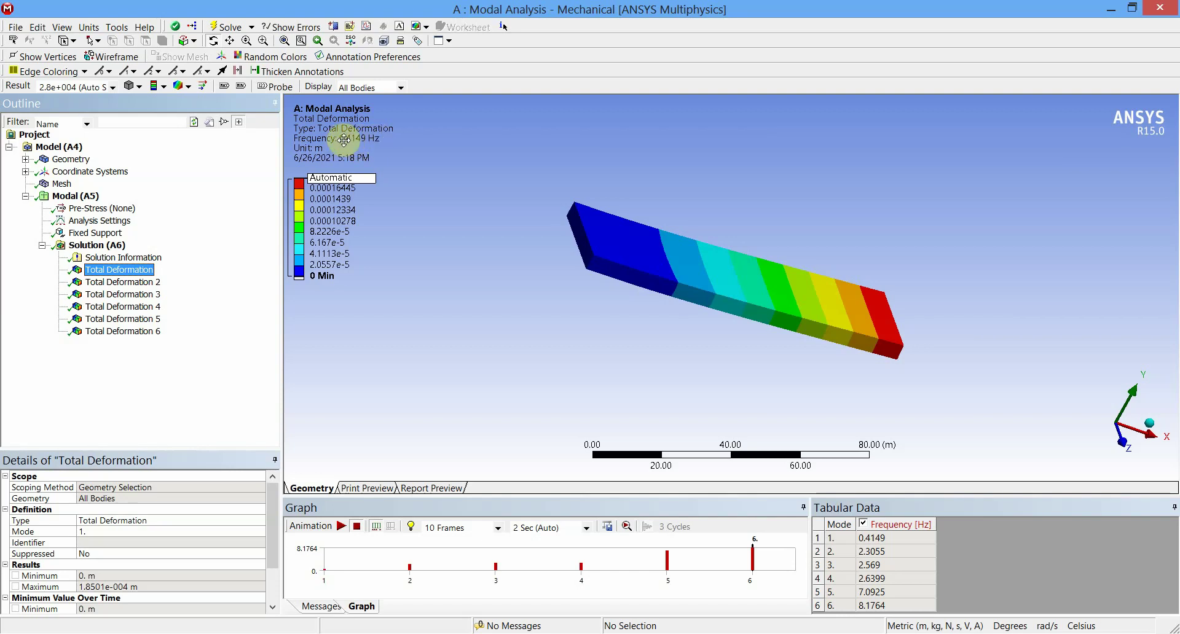
{"action": "left_click", "coordinate": [221, 371]}
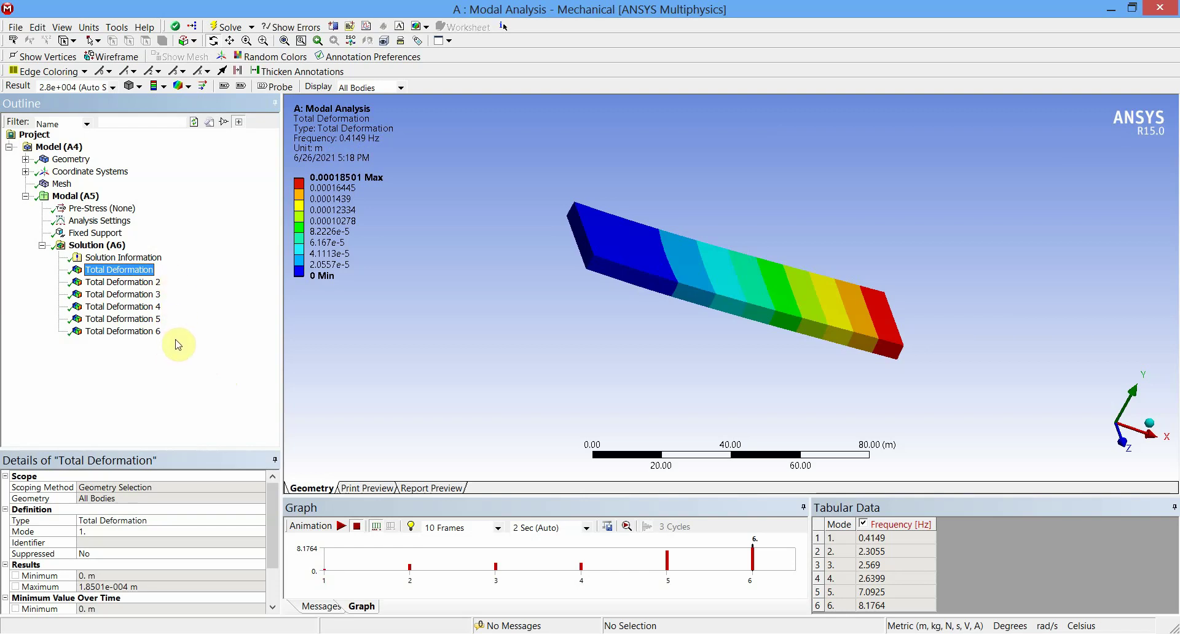
Change Max Modes to Find from 6 to 4 in Analysis Settings and re-solve
{"action": "left_click", "coordinate": [124, 227]}
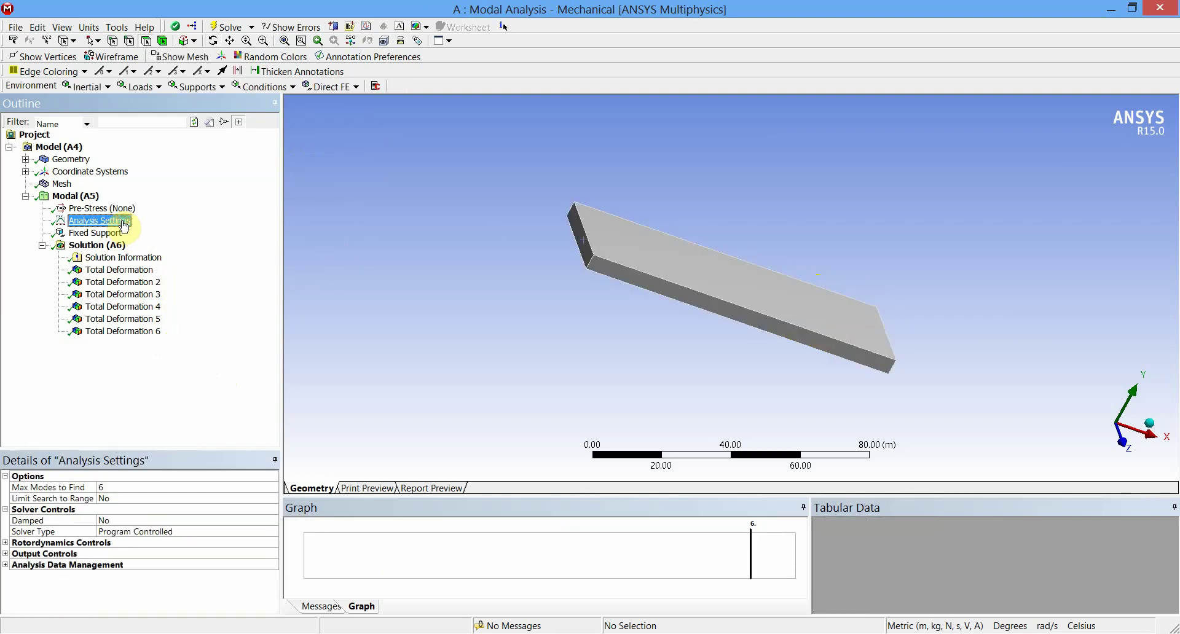
{"action": "left_click", "coordinate": [118, 488]}
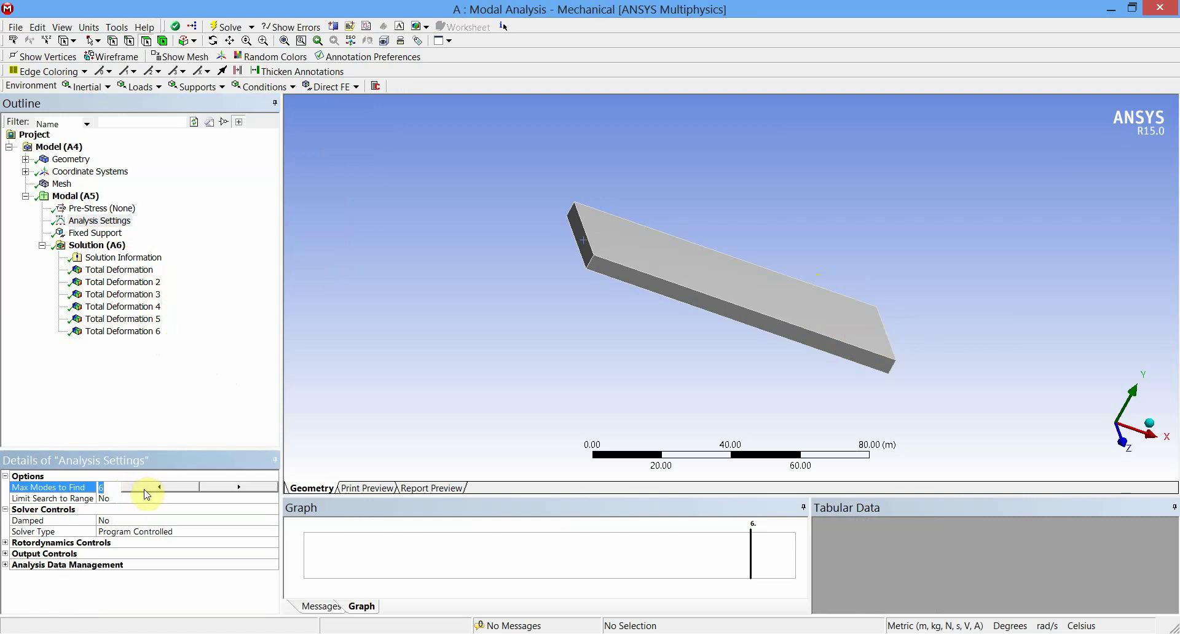
{"action": "left_click_drag", "start_coordinate": [147, 494], "coordinate": [142, 490]}
{"action": "left_click", "coordinate": [205, 426]}
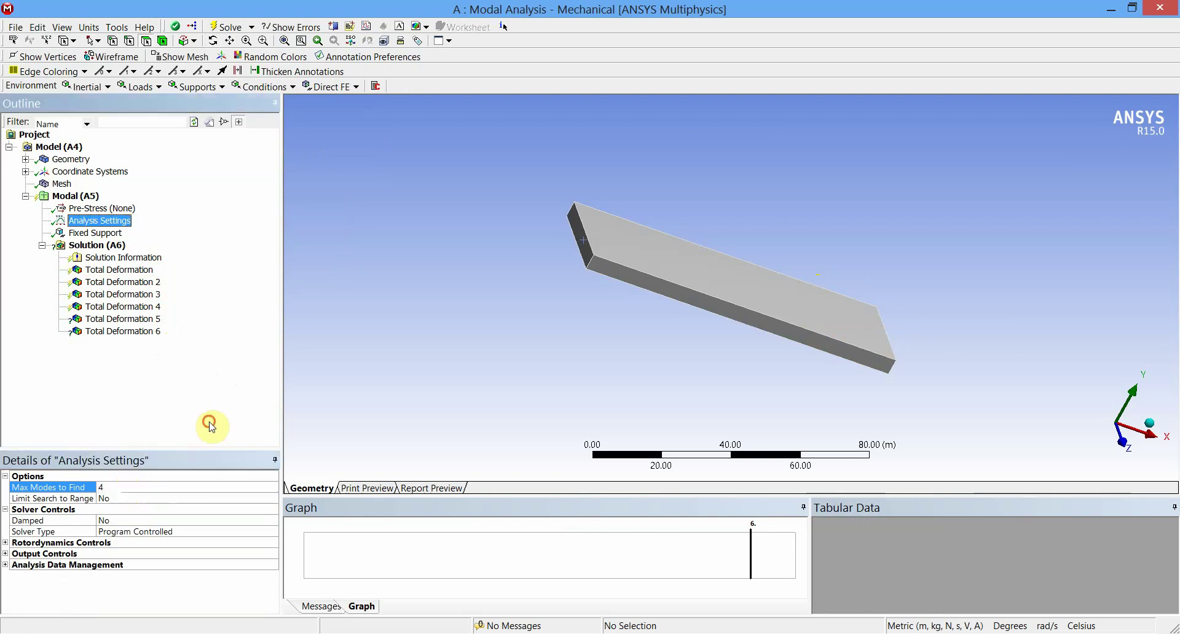
{"action": "left_click", "coordinate": [226, 27]}
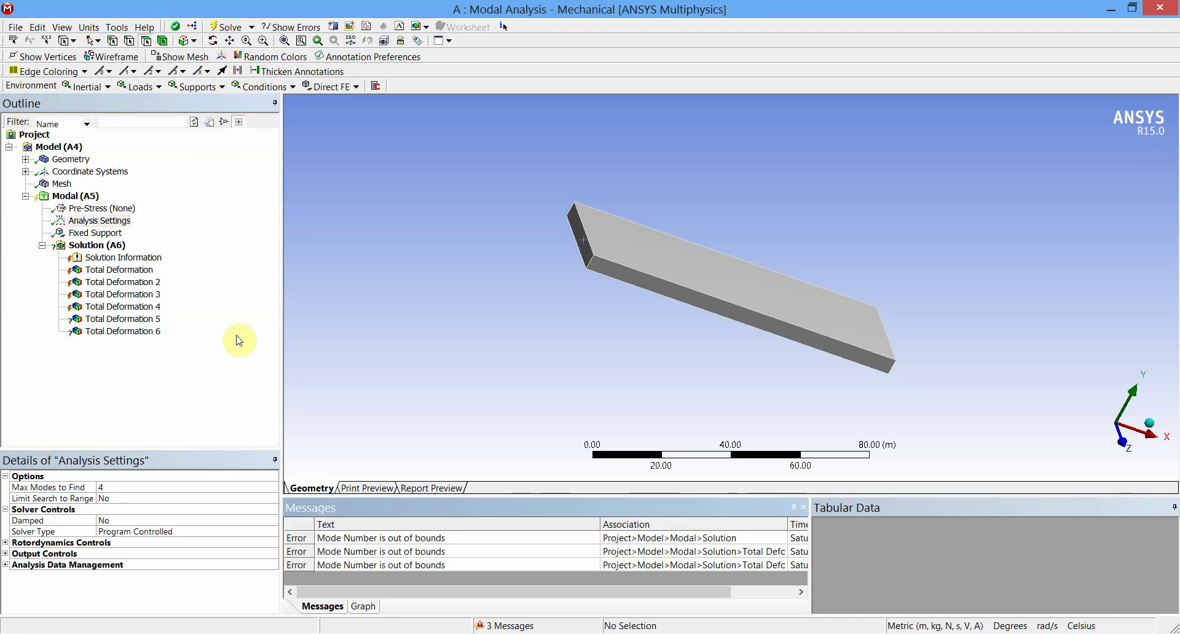
Delete the Total Deformation 5 and Total Deformation 6 results
{"action": "left_click", "coordinate": [145, 332]}
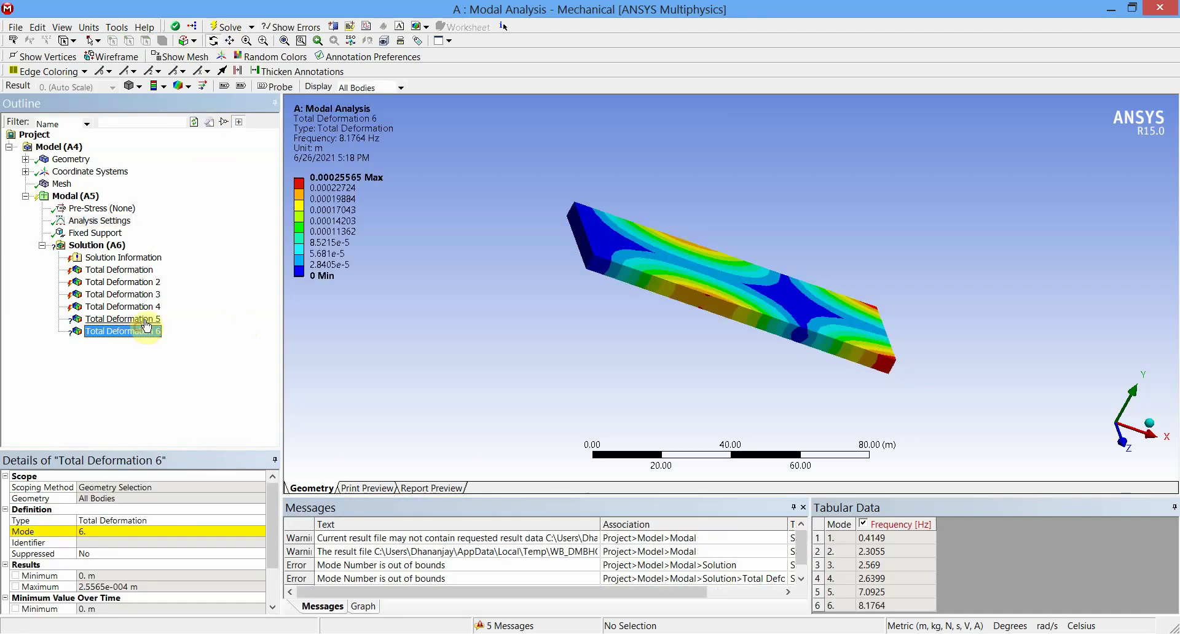
{"action": "left_click", "coordinate": [146, 319], "text": "ctrl"}
{"action": "right_click", "coordinate": [146, 319]}
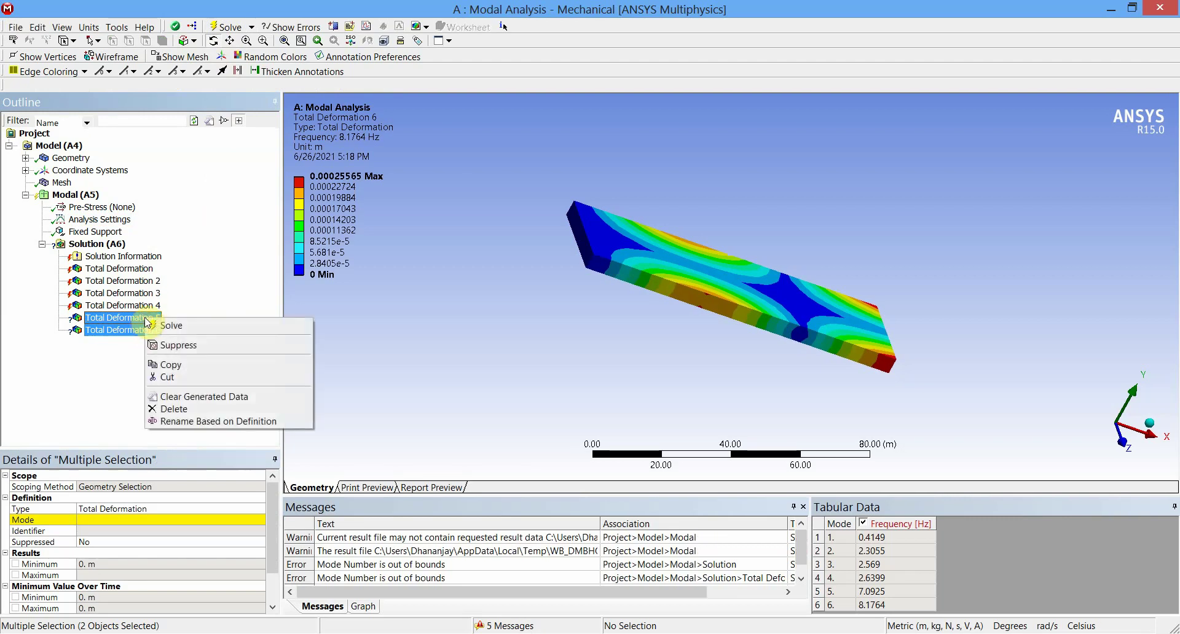
{"action": "left_click", "coordinate": [180, 409]}
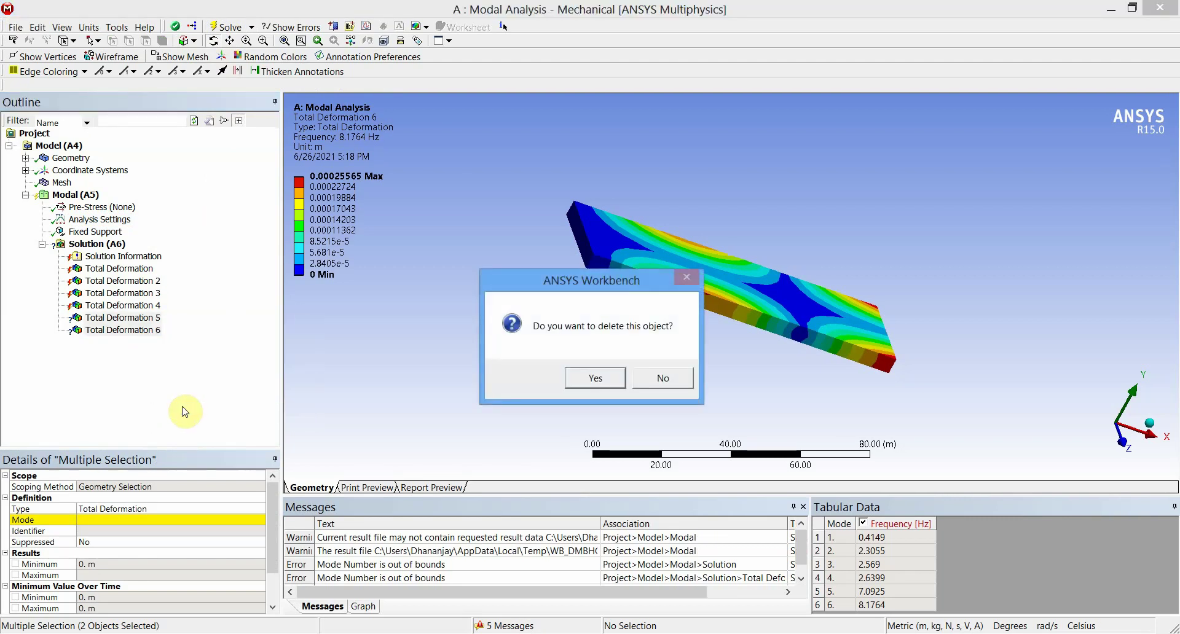
{"action": "left_click", "coordinate": [595, 378]}
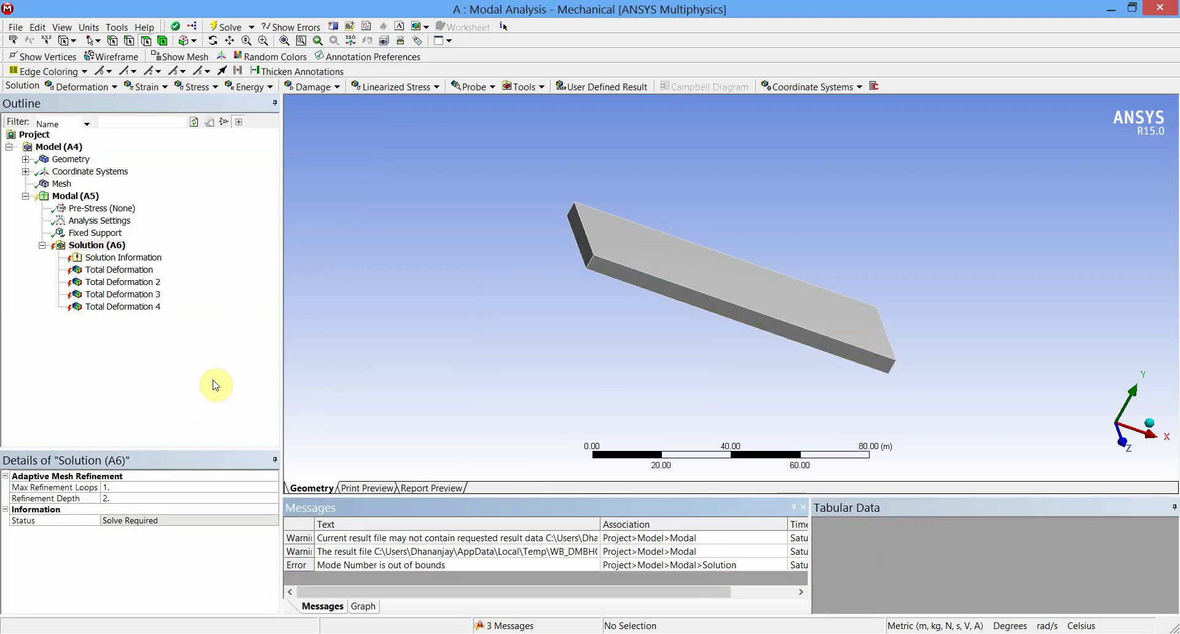
Re-solve, check the four frequencies (0.4149–2.6399 Hz), and show the mode 1 deformation
{"action": "left_click", "coordinate": [223, 29]}
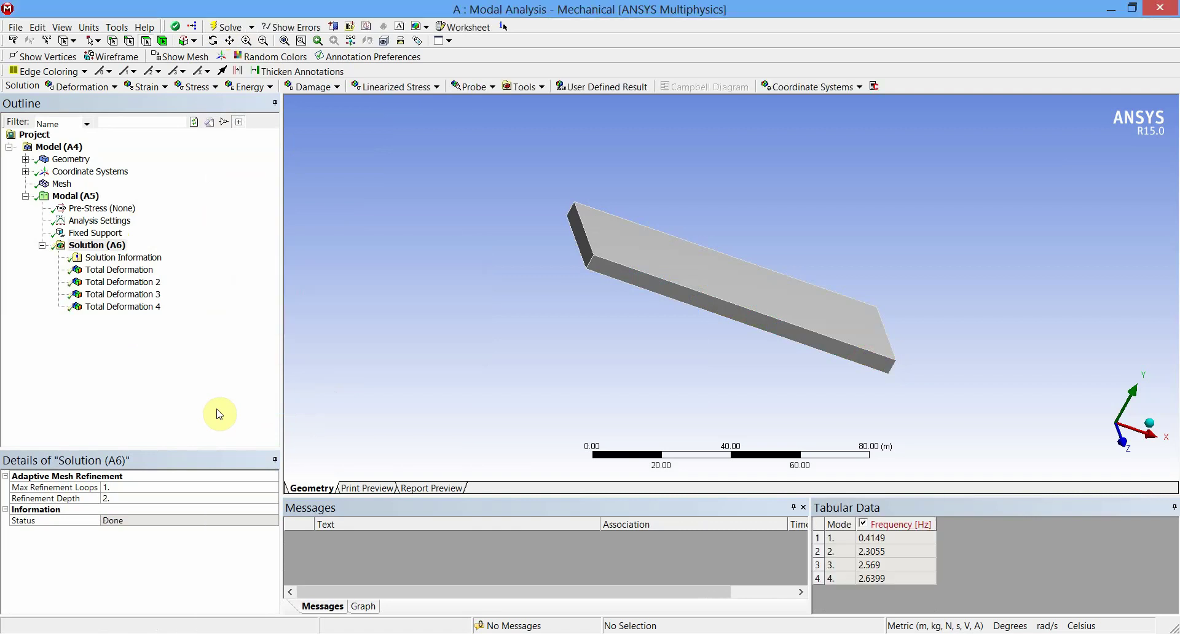
{"action": "left_click_drag", "start_coordinate": [873, 537], "coordinate": [873, 578]}
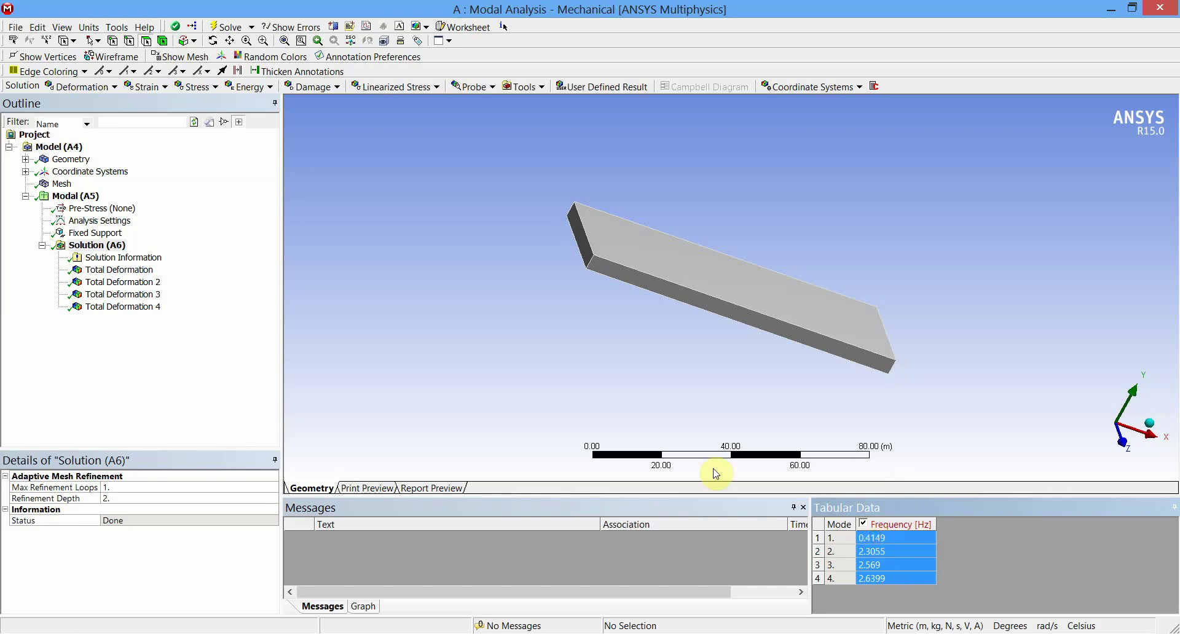
{"action": "left_click", "coordinate": [138, 350]}
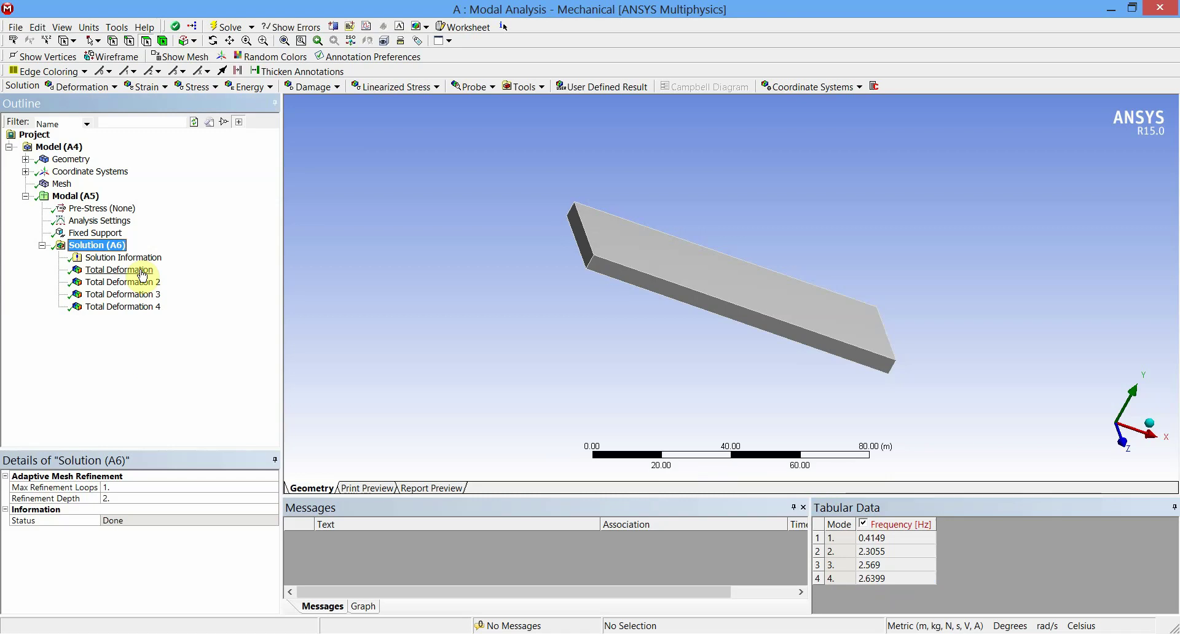
{"action": "left_click", "coordinate": [141, 271]}
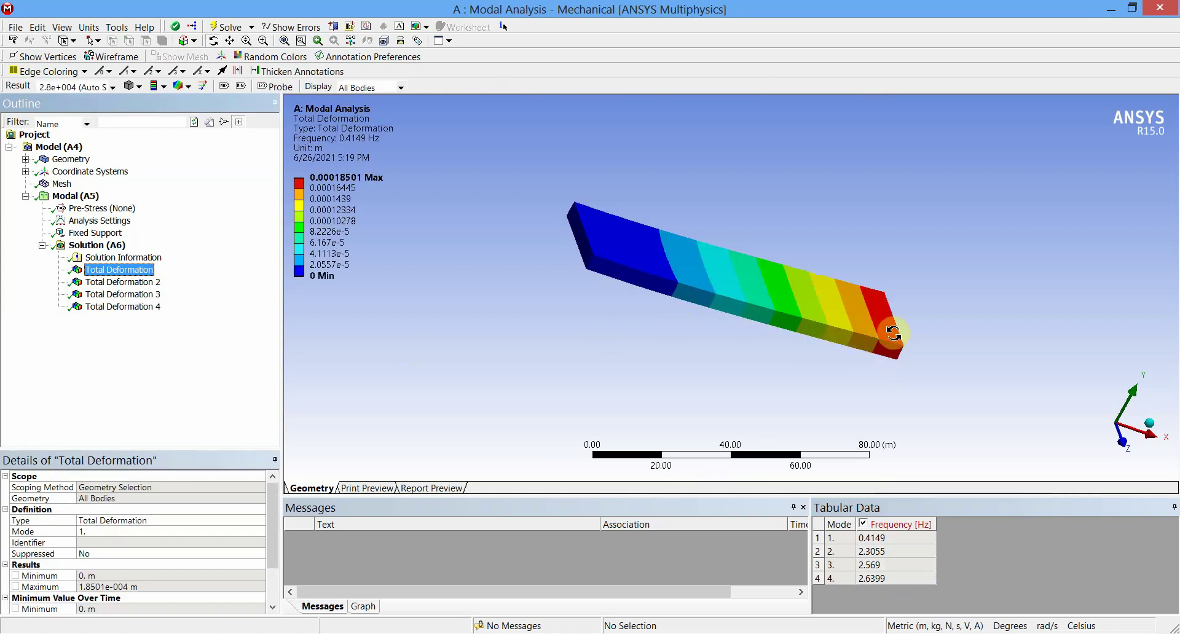
Label the maximum and minimum deformation points and overlay the undeformed wireframe
{"action": "left_click_drag", "start_coordinate": [888, 300], "coordinate": [652, 217]}
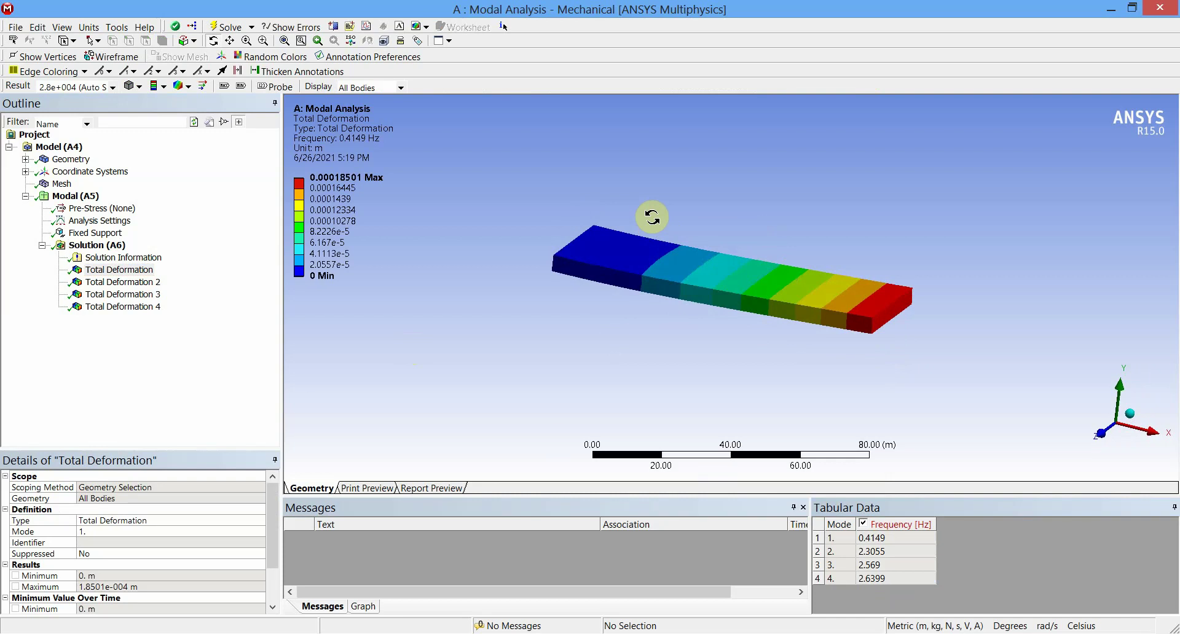
{"action": "left_click", "coordinate": [225, 87]}
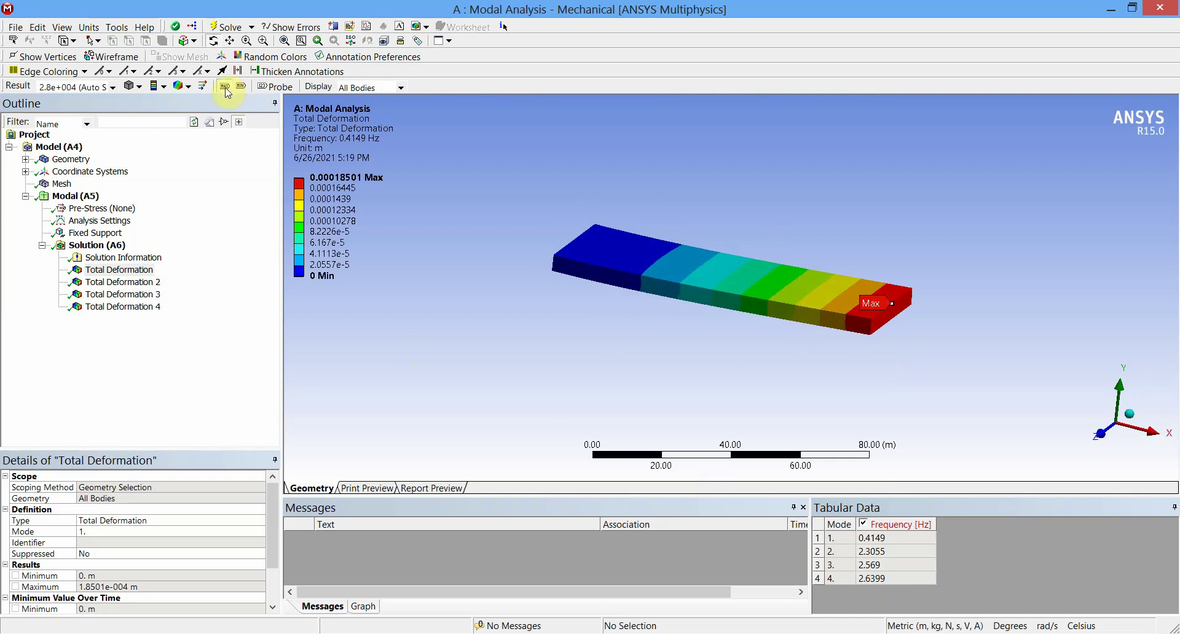
{"action": "left_click", "coordinate": [241, 87]}
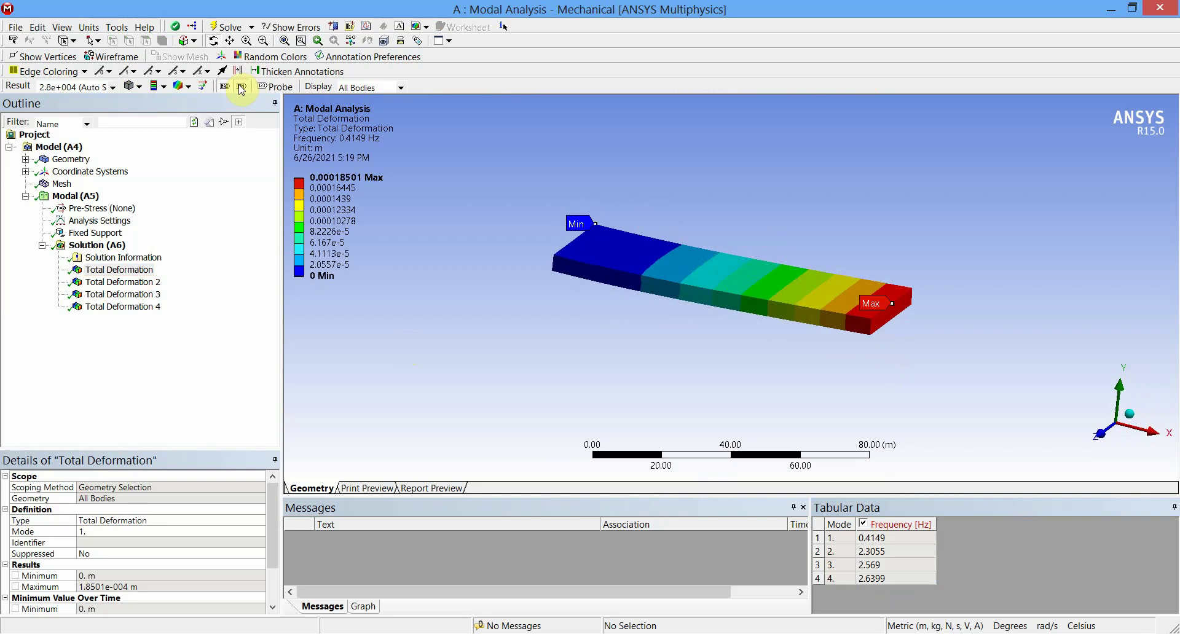
{"action": "left_click", "coordinate": [188, 88]}
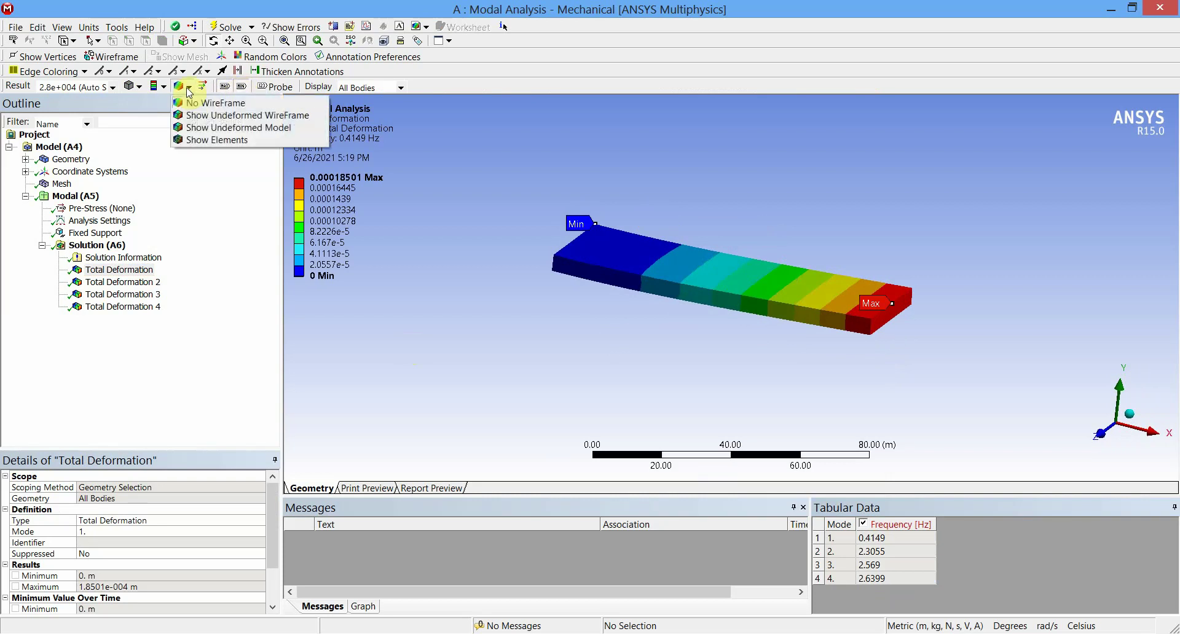
{"action": "left_click", "coordinate": [204, 122]}
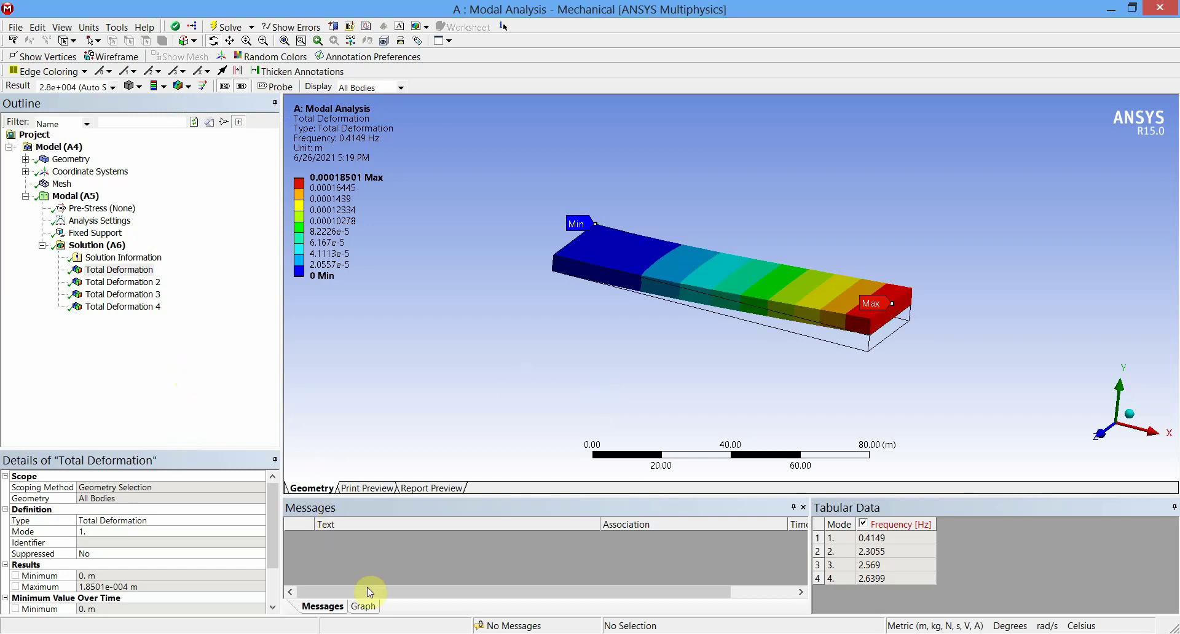
Step through the mode 2, 3 and 4 results, ending on mode 4 at 2.6399 Hz
{"action": "left_click", "coordinate": [152, 286]}
{"action": "left_click", "coordinate": [152, 294]}
{"action": "left_click", "coordinate": [153, 306]}
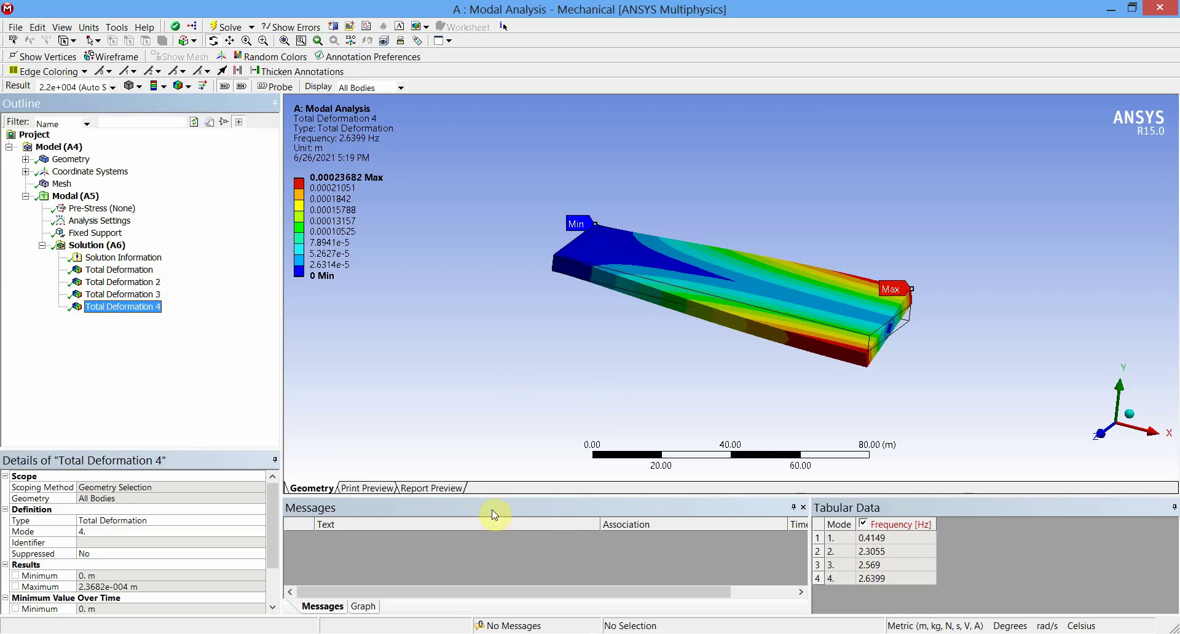
Animate the mode 1 and mode 2 shapes from the Graph's animation controls
{"action": "left_click", "coordinate": [364, 606]}
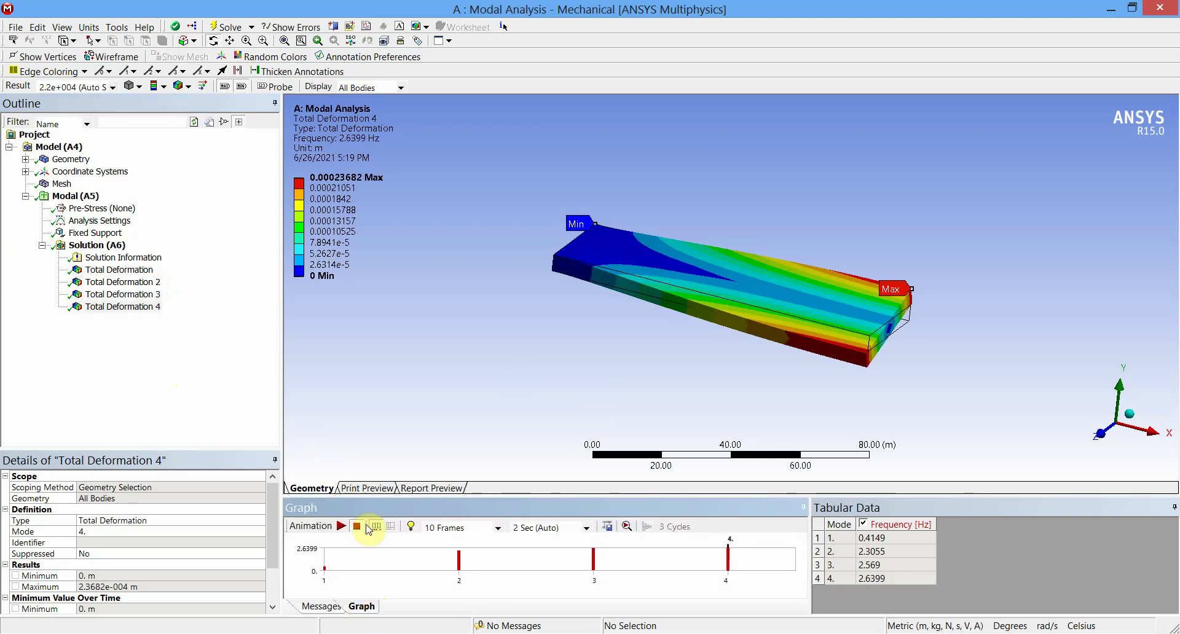
{"action": "left_click", "coordinate": [145, 270]}
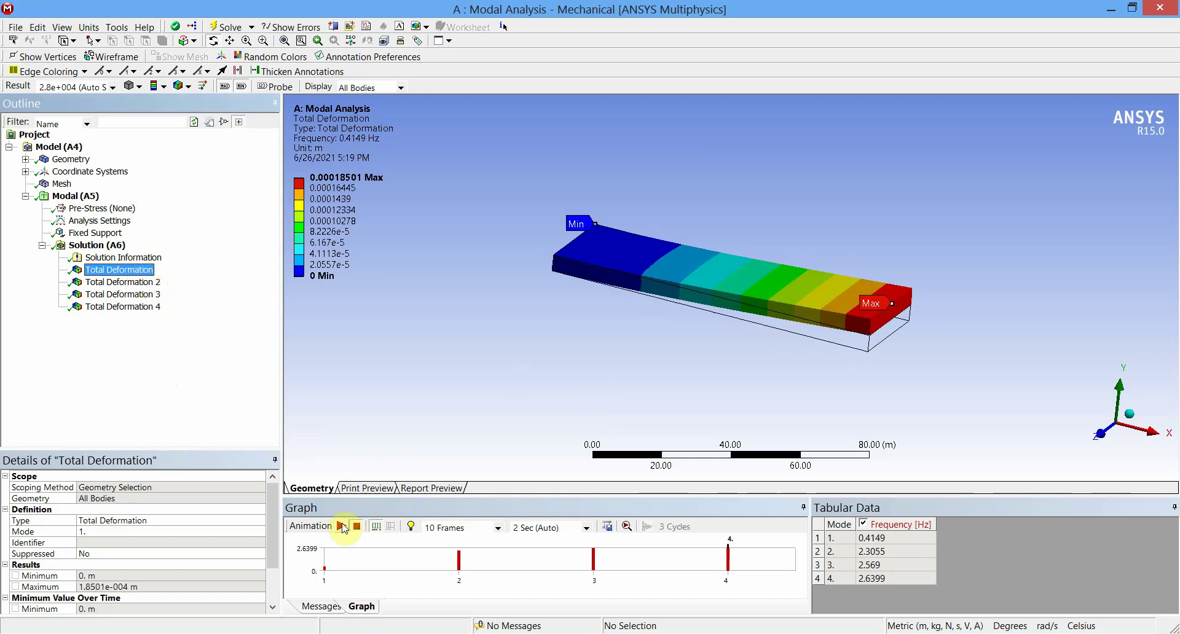
{"action": "left_click", "coordinate": [342, 527]}
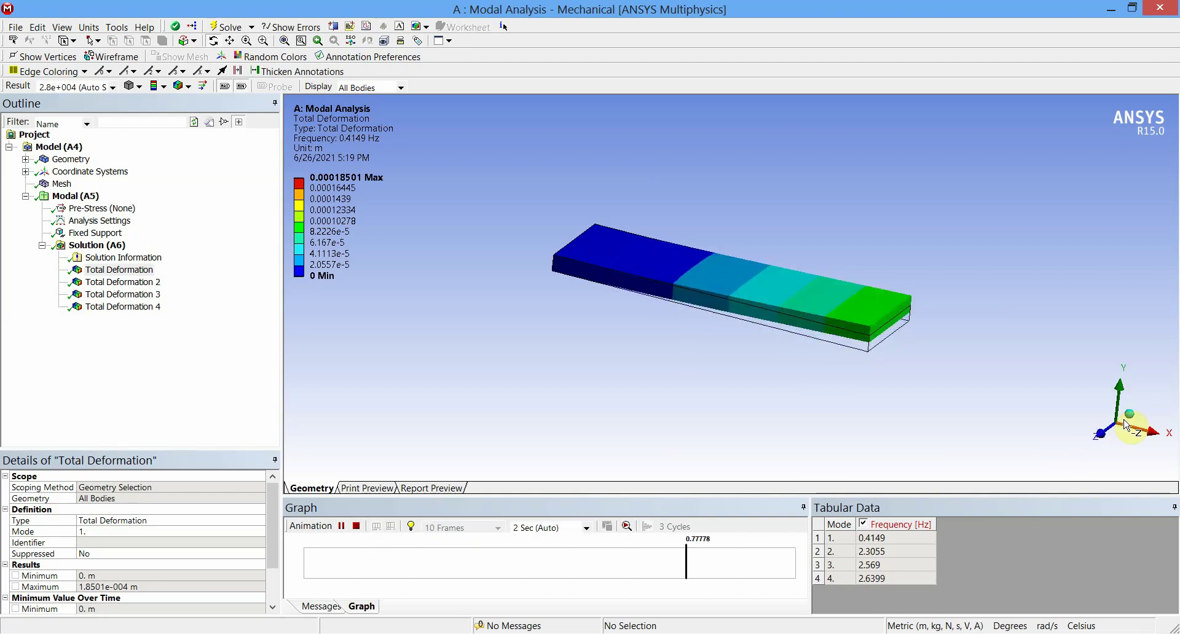
{"action": "left_click", "coordinate": [148, 284]}
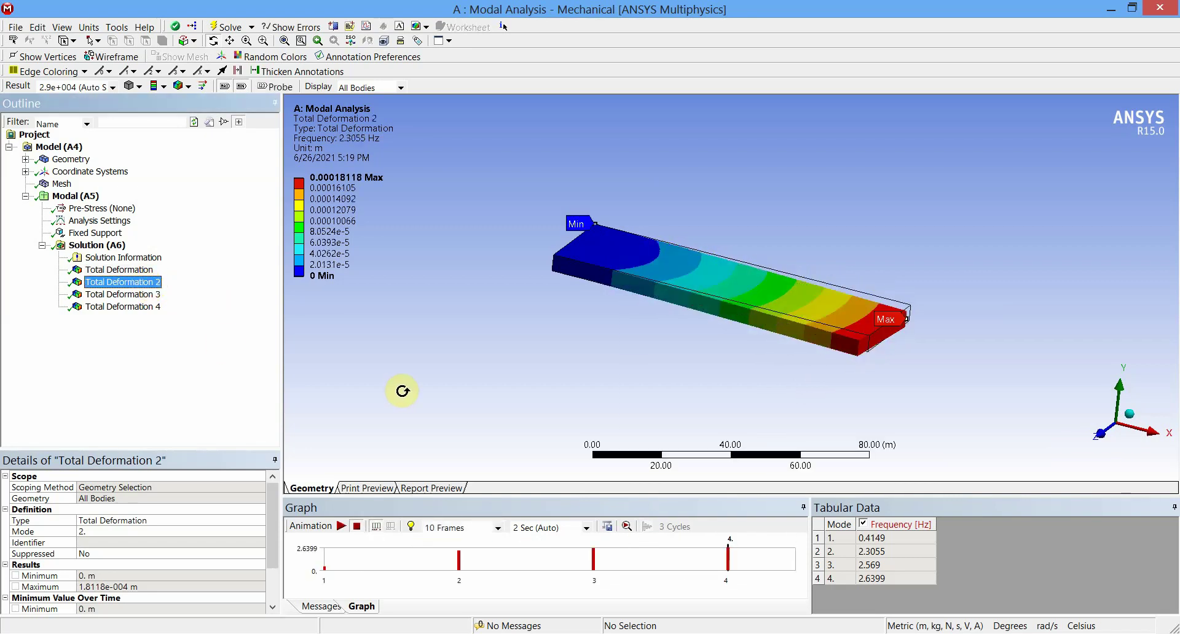
{"action": "left_click", "coordinate": [341, 527]}
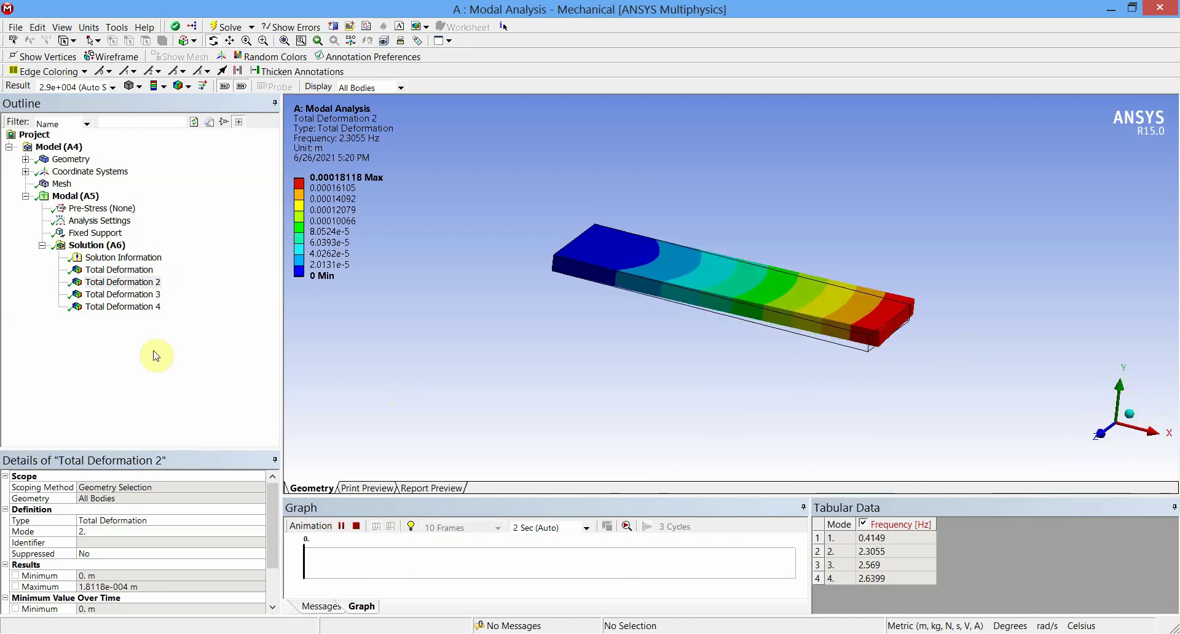
Animate the mode 3 and mode 4 shapes, stop, and show mode 1 again
{"action": "left_click", "coordinate": [157, 296]}
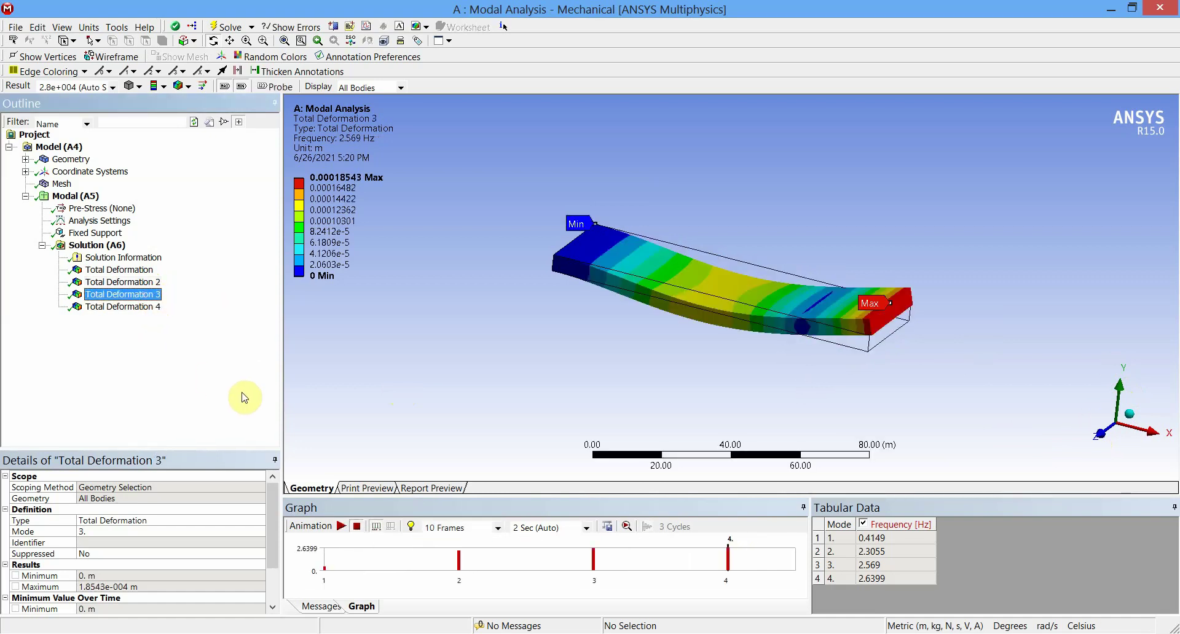
{"action": "left_click", "coordinate": [340, 526]}
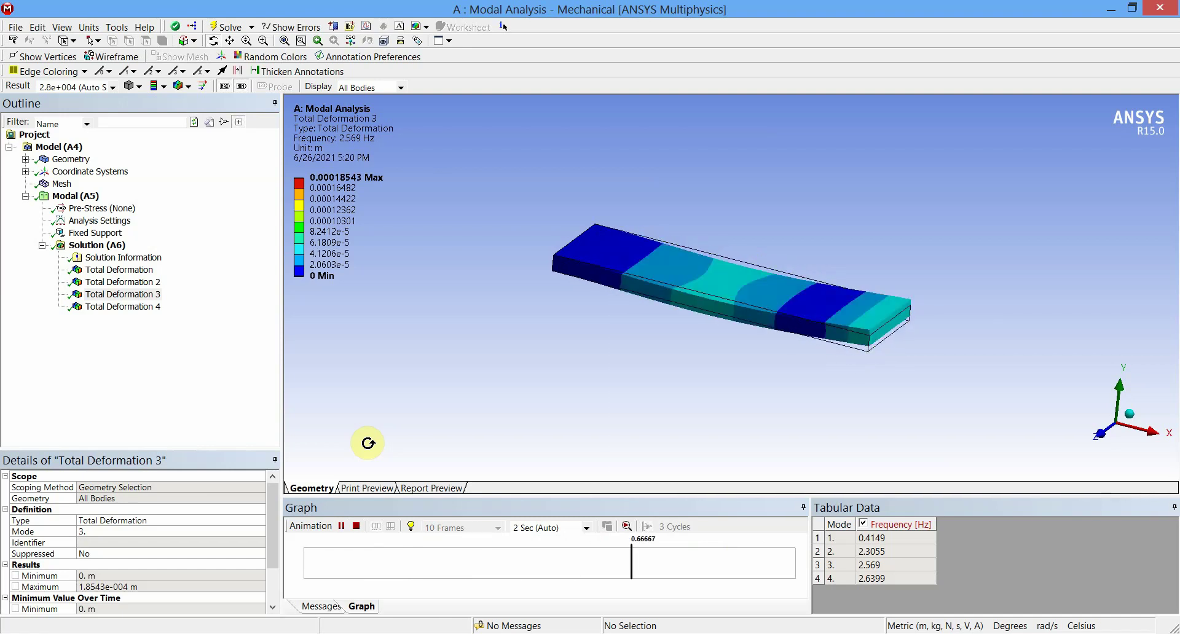
{"action": "left_click", "coordinate": [147, 307]}
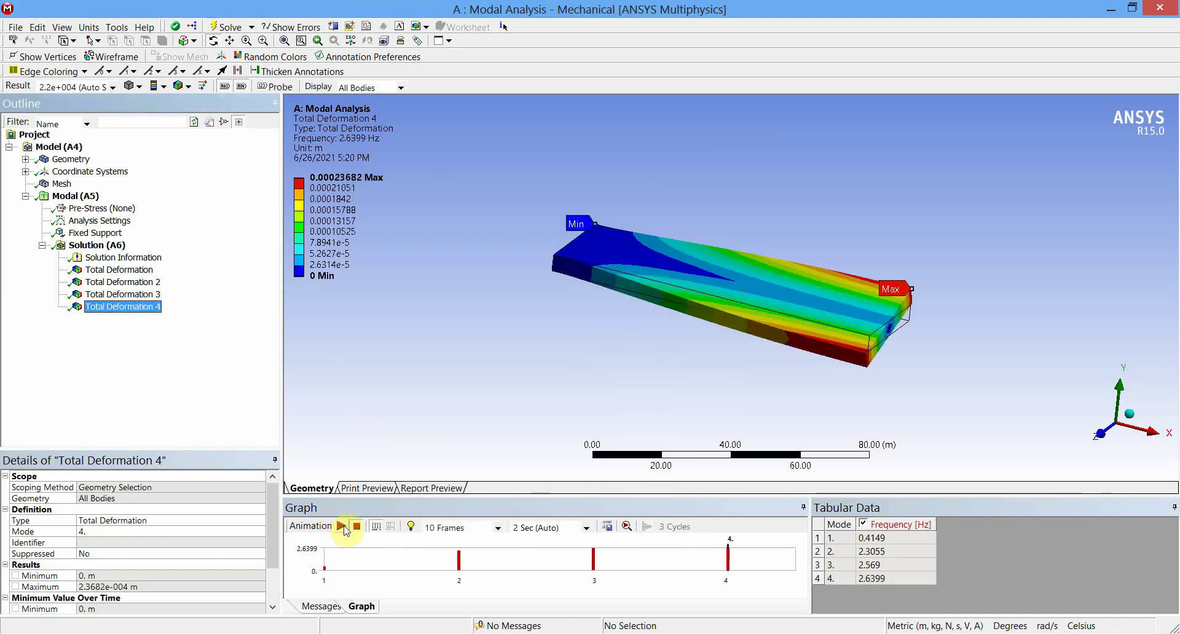
{"action": "left_click", "coordinate": [342, 527]}
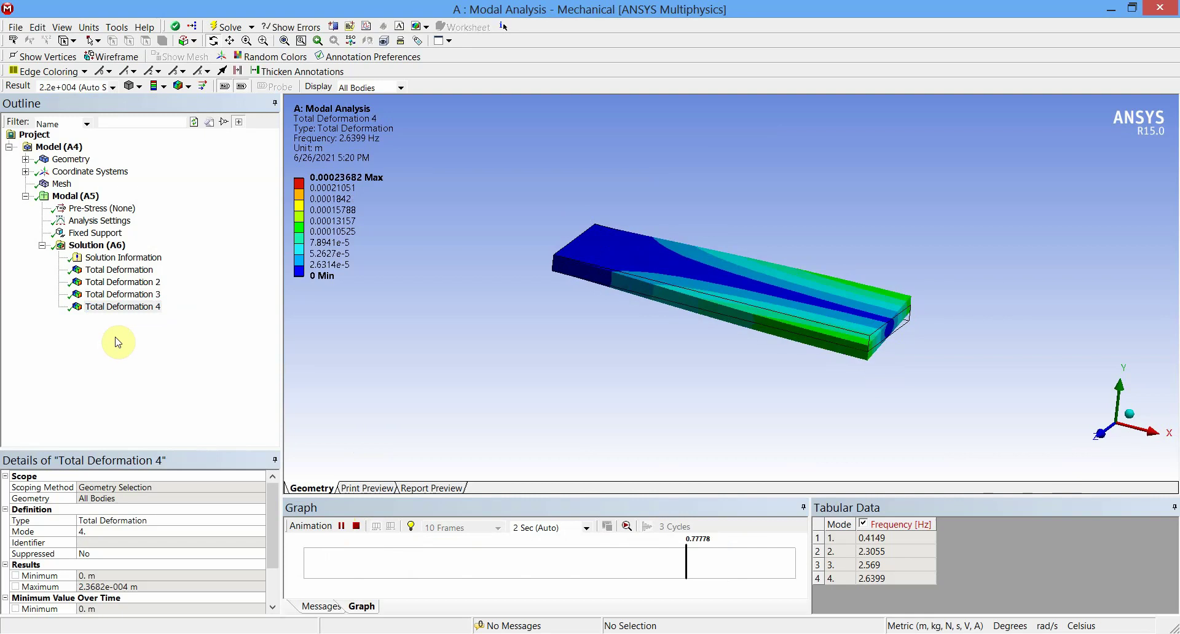
{"action": "left_click", "coordinate": [340, 527]}
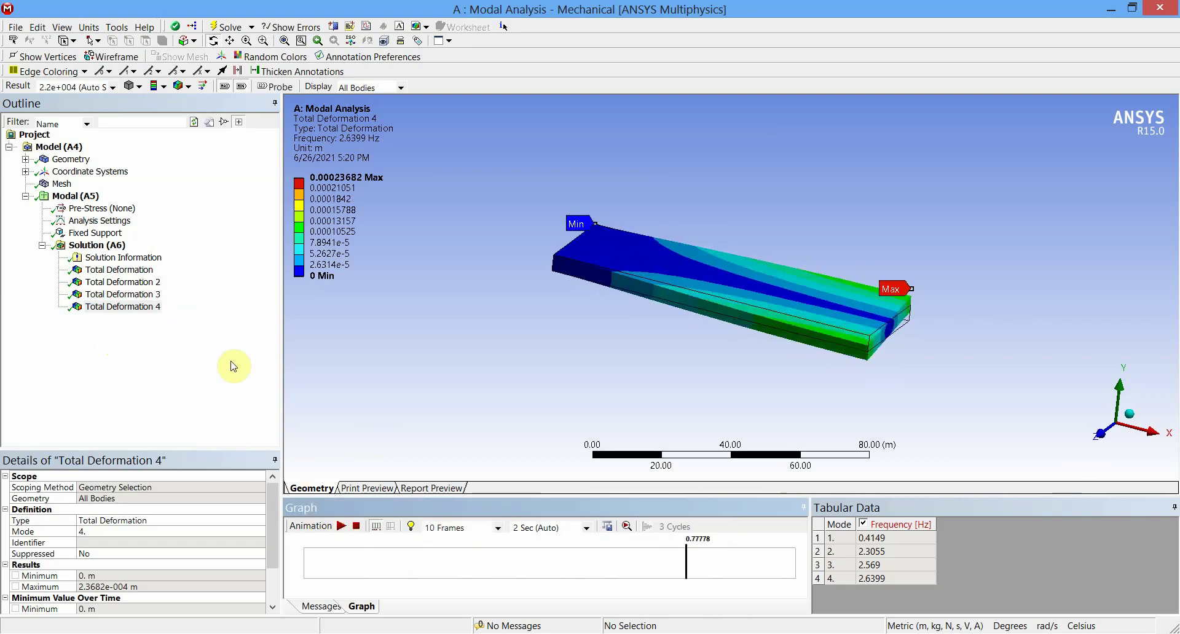
{"action": "left_click", "coordinate": [146, 274]}
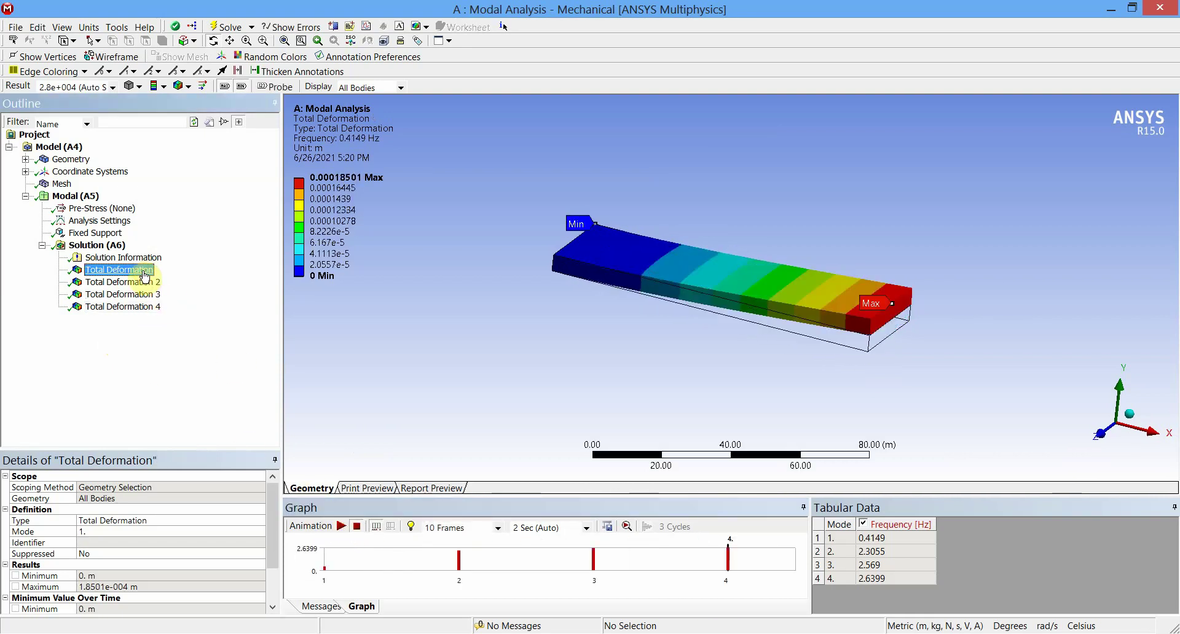
Rename Total Deformation and Total Deformation 2 to Mode 1 and Mode 2
{"action": "right_click", "coordinate": [145, 274]}
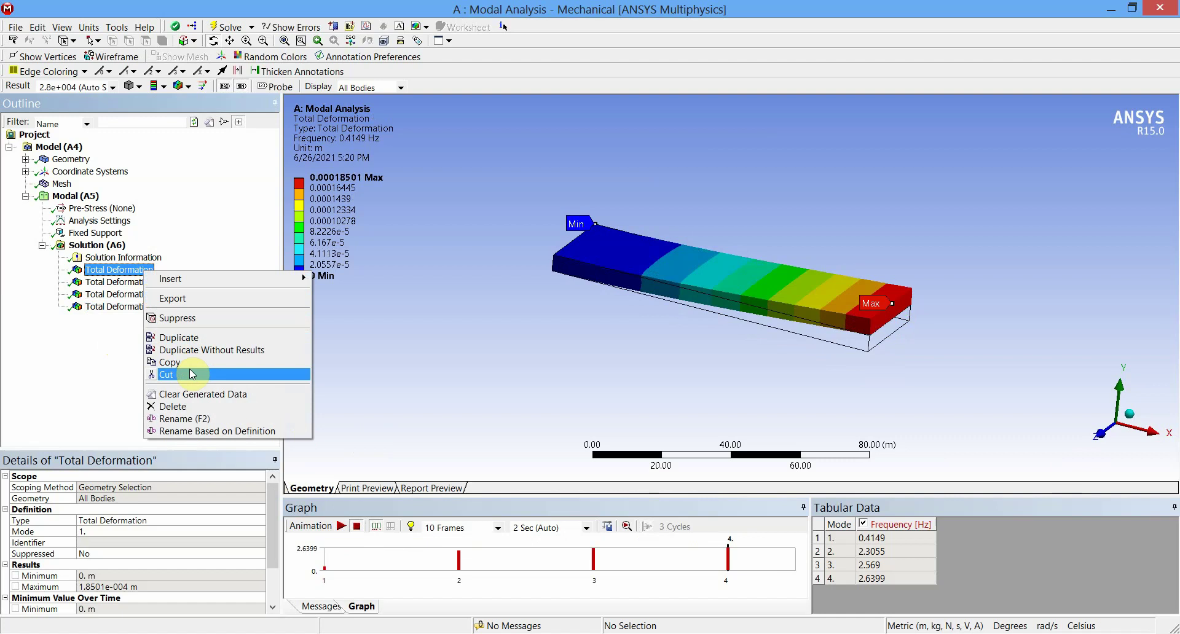
{"action": "left_click", "coordinate": [185, 418]}
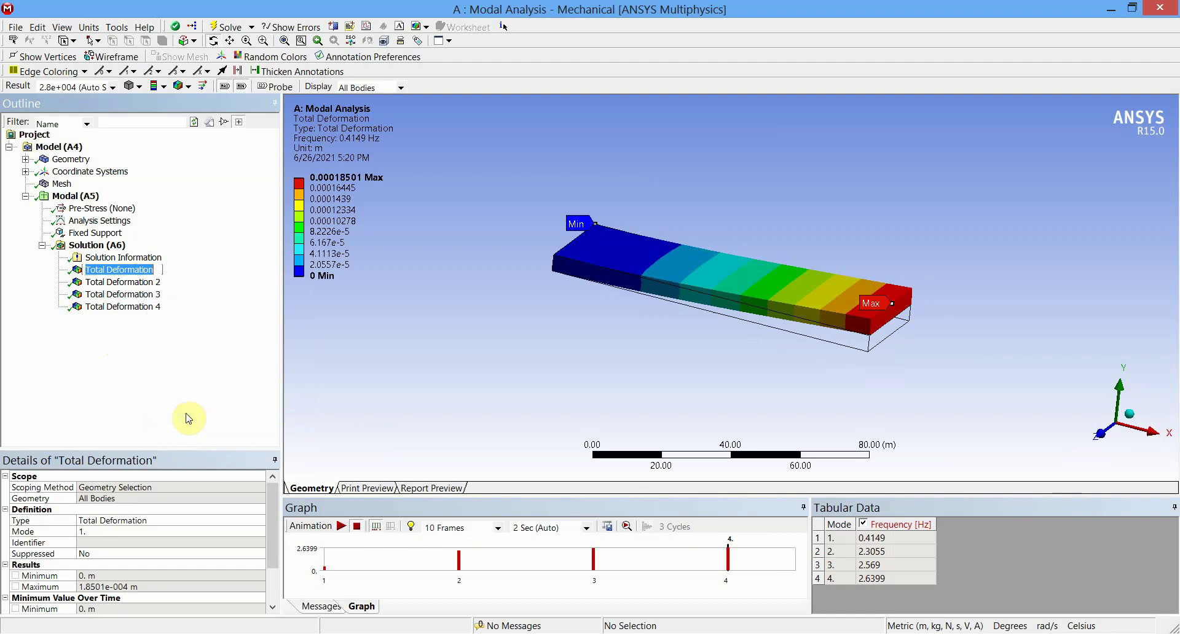
{"action": "type", "text": "Mod"}
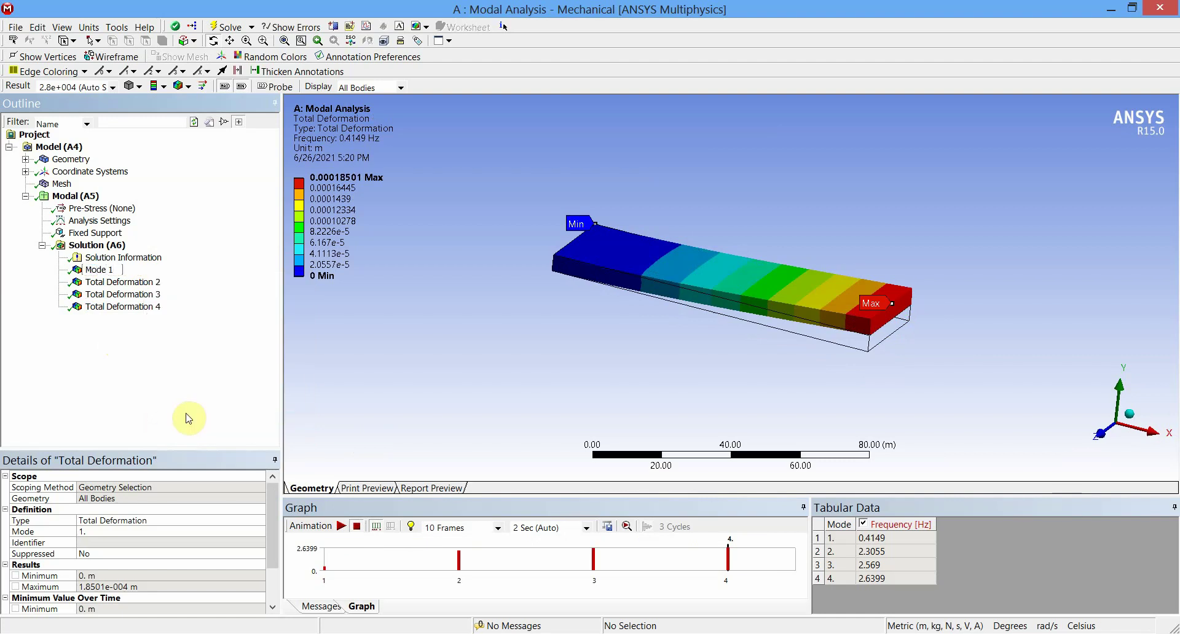
{"action": "type", "text": "e 1"}
{"action": "key", "text": "Return"}
{"action": "left_click", "coordinate": [146, 283]}
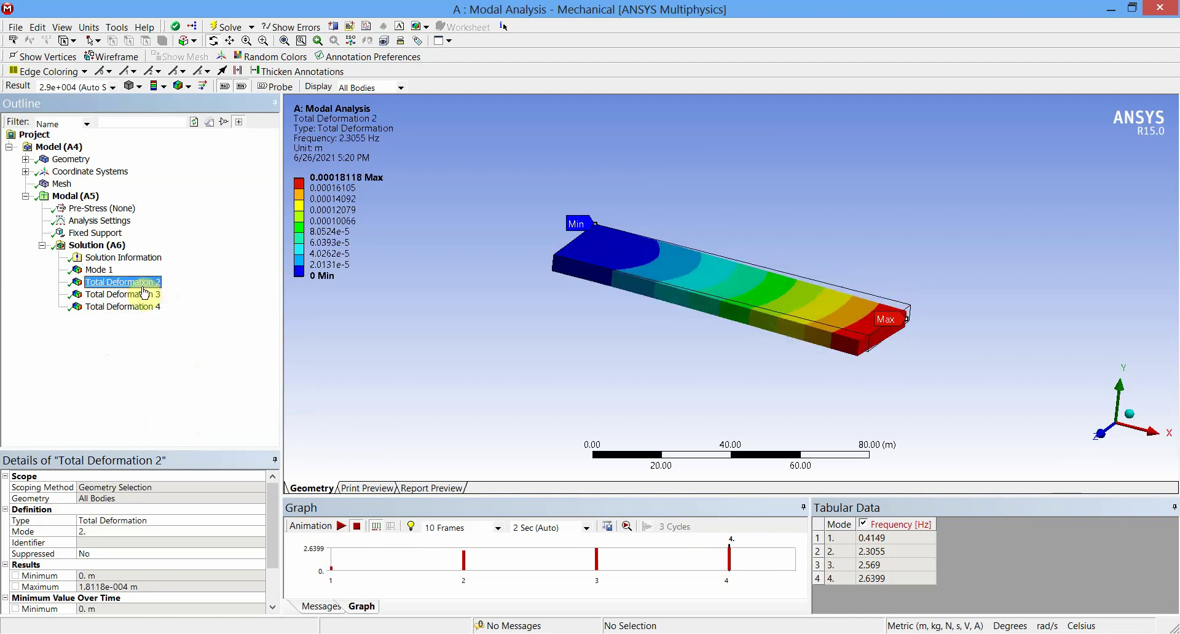
{"action": "right_click", "coordinate": [145, 283]}
{"action": "left_click", "coordinate": [188, 441]}
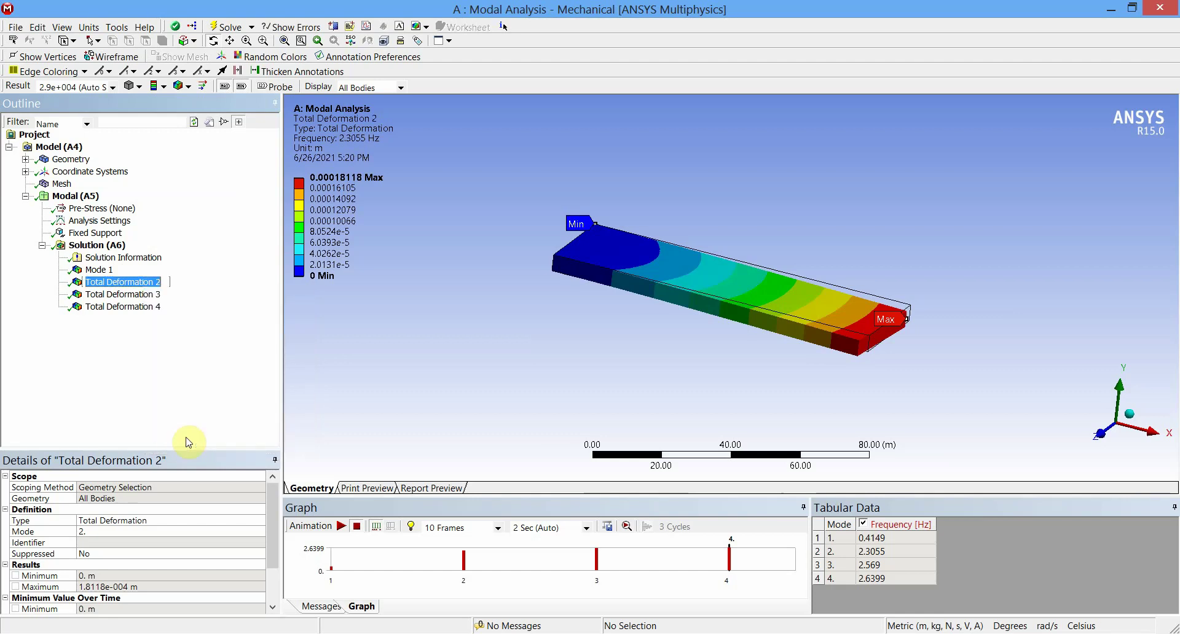
{"action": "type", "text": "Mode"}
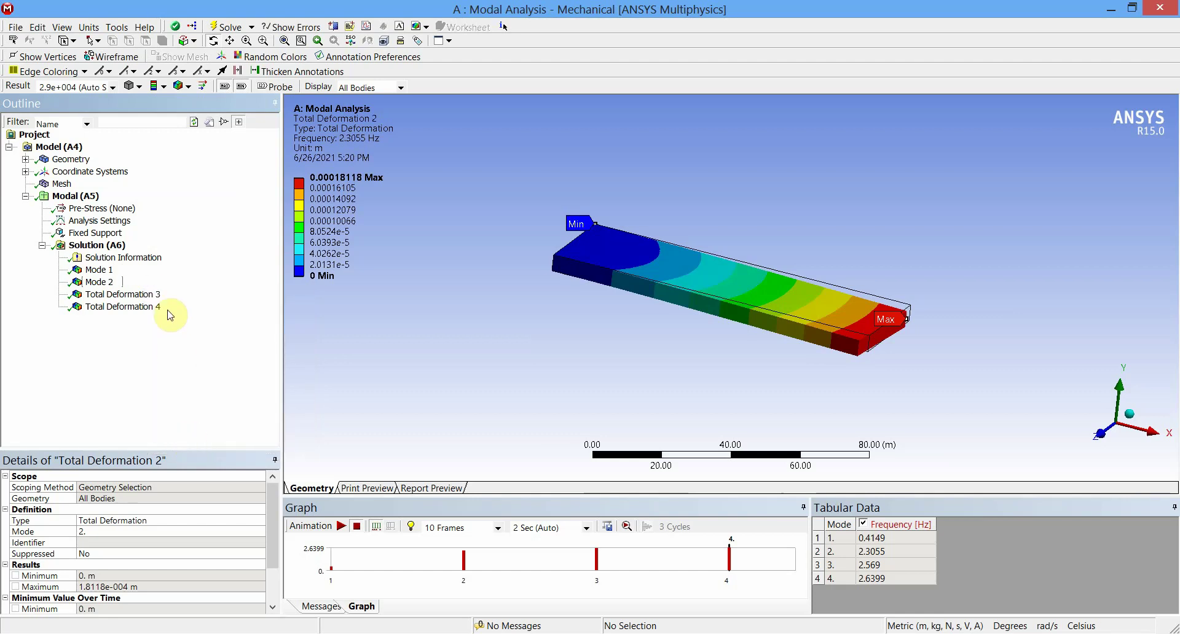
{"action": "left_click", "coordinate": [152, 296]}
Rename Total Deformation 3 and Total Deformation 4 to Mode 3 and Mode 4
{"action": "right_click", "coordinate": [152, 300]}
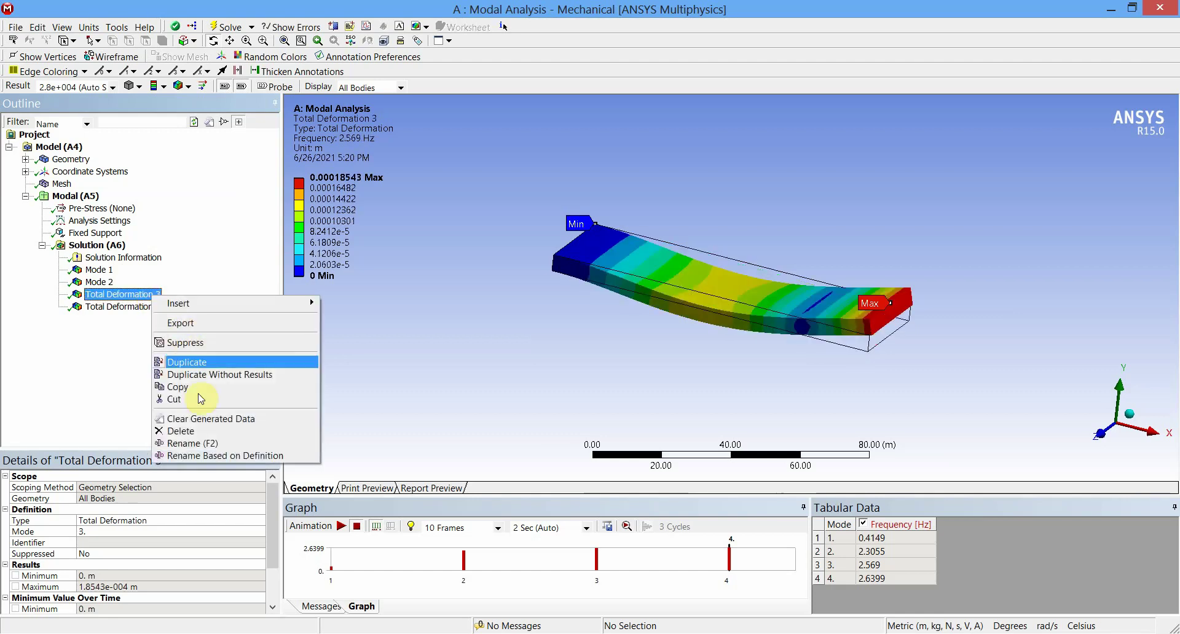
{"action": "left_click", "coordinate": [188, 442]}
{"action": "type", "text": "Mode 3"}
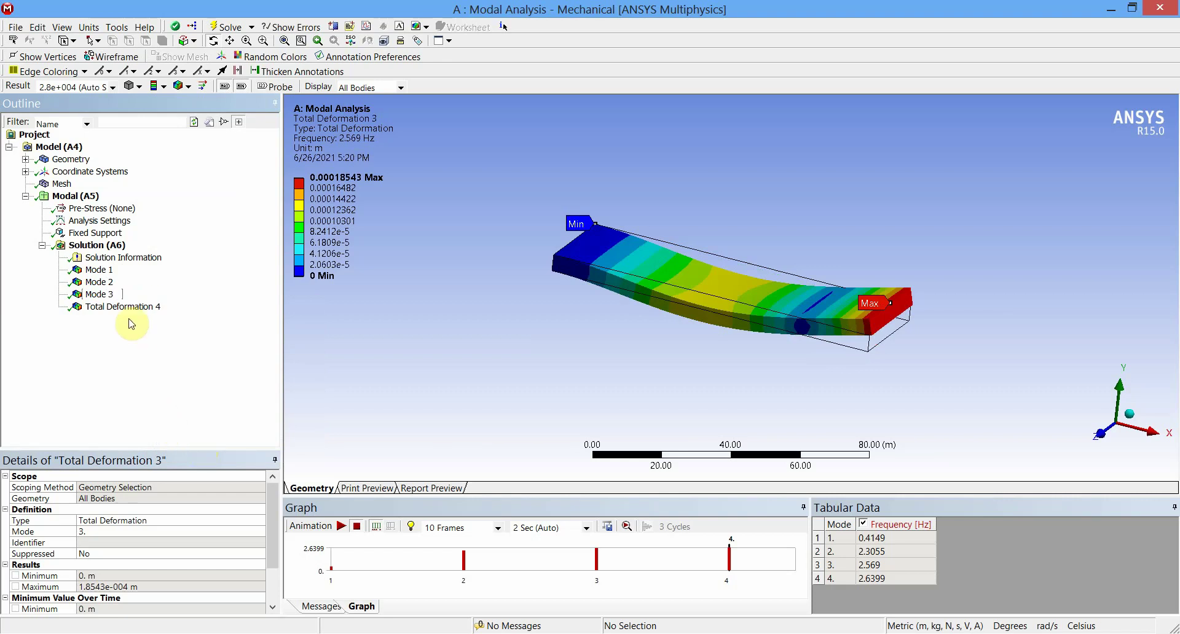
{"action": "left_click", "coordinate": [123, 307]}
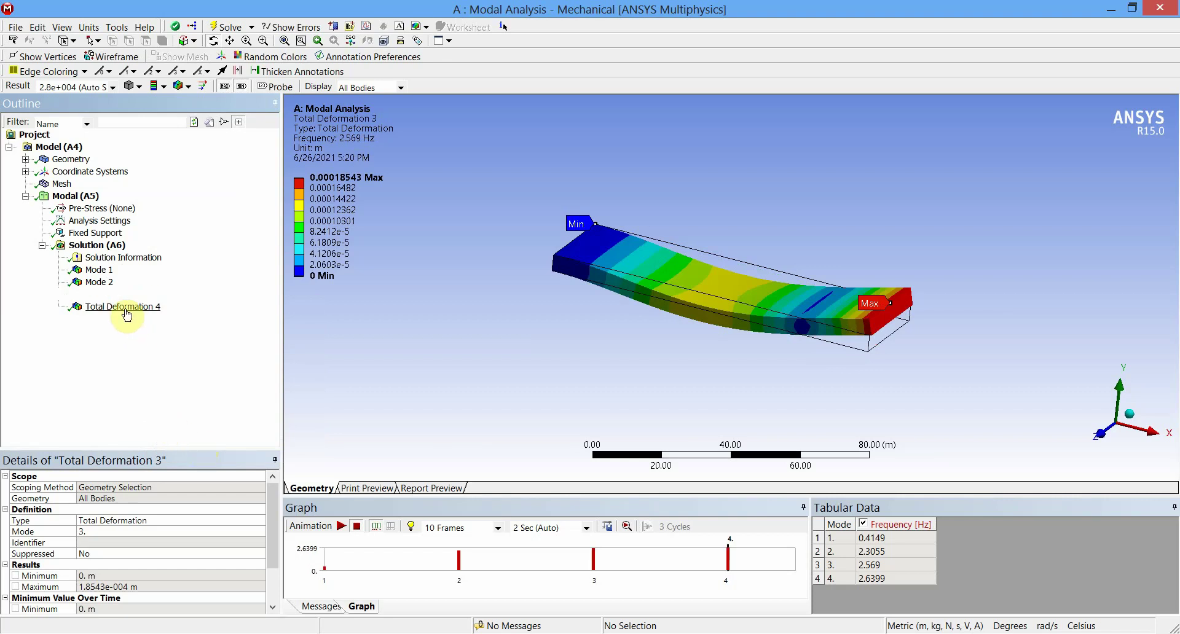
{"action": "right_click", "coordinate": [127, 308]}
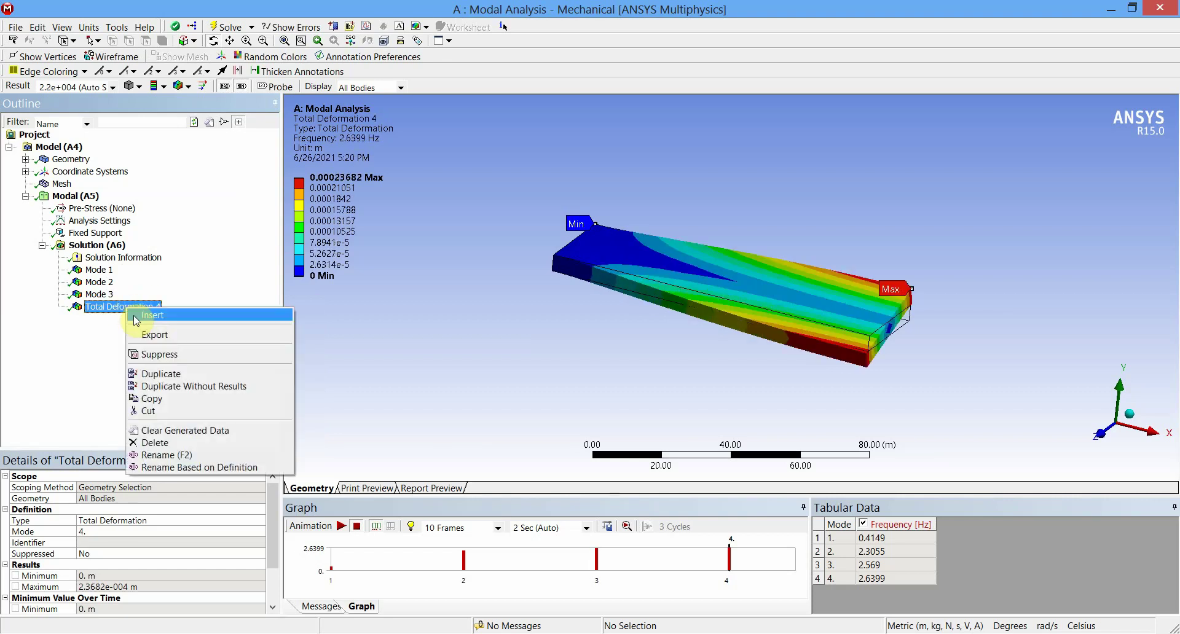
{"action": "left_click", "coordinate": [185, 455]}
{"action": "type", "text": "Mode 4"}
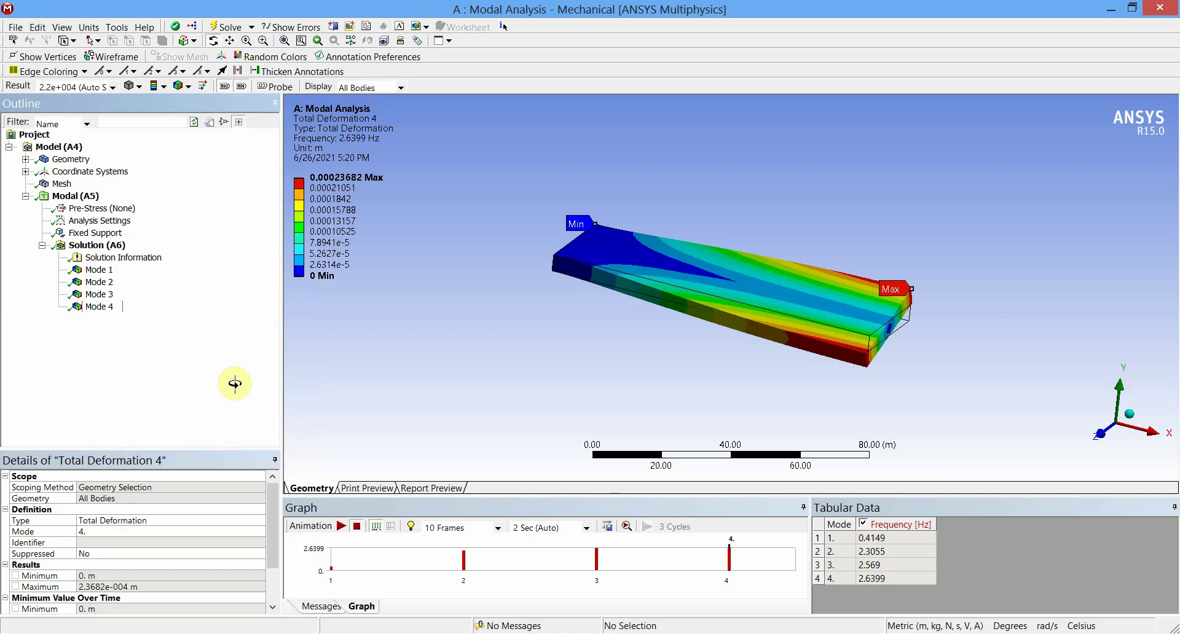
{"action": "left_click", "coordinate": [215, 392]}
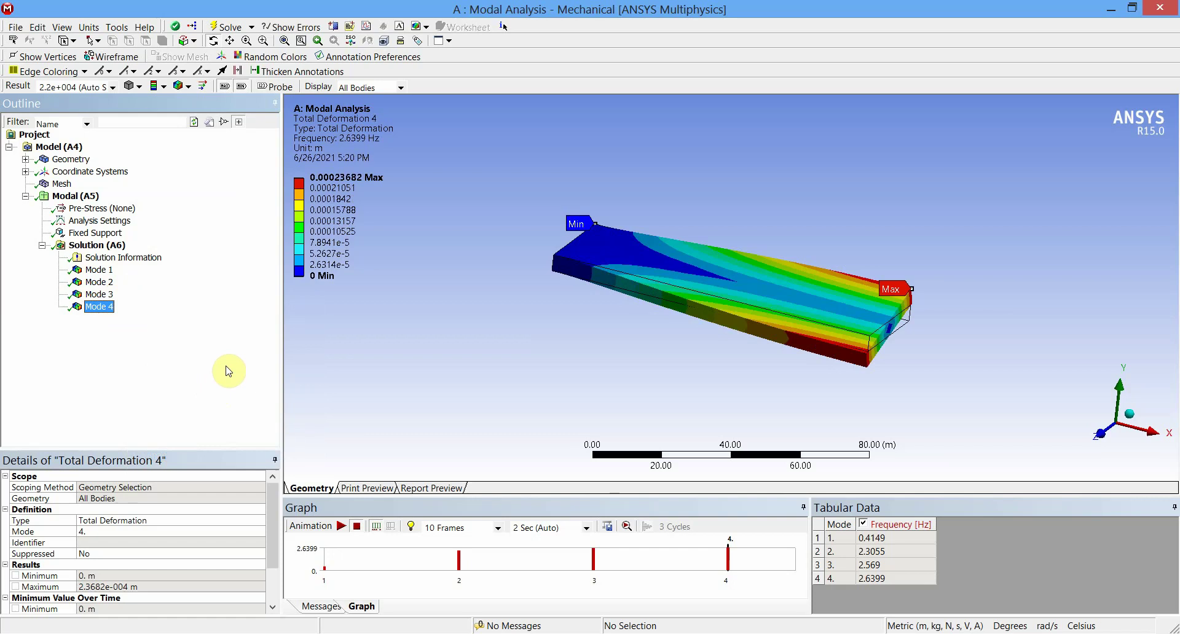
Switch to the Four Viewports layout and show Mode 1 in the top-left view
{"action": "left_click", "coordinate": [450, 41]}
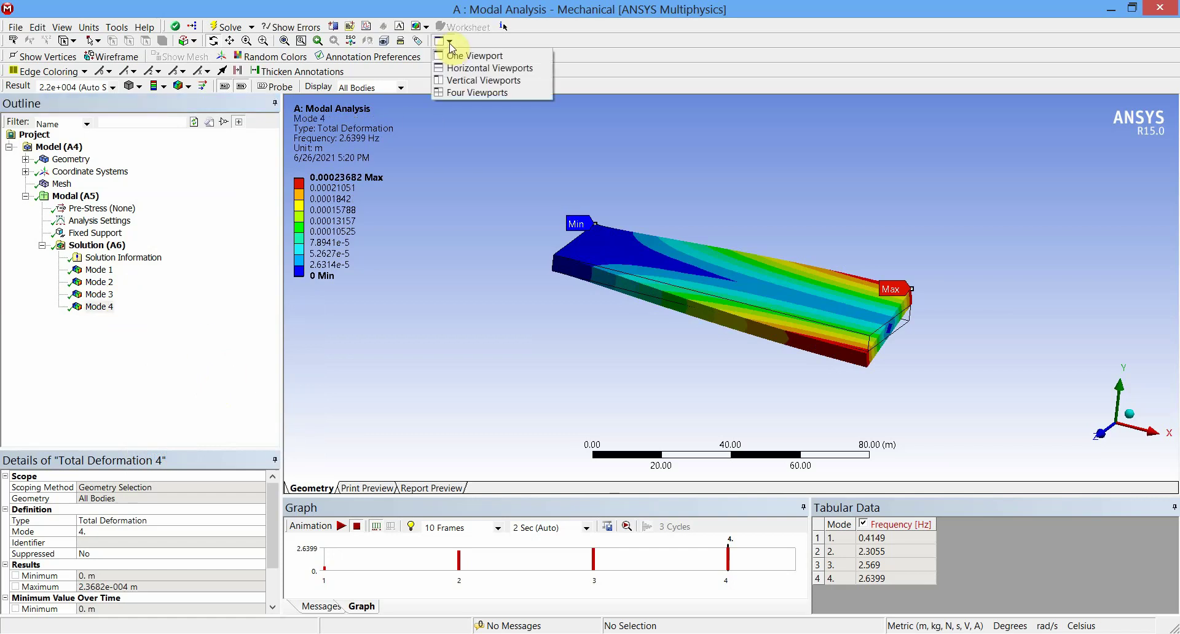
{"action": "left_click", "coordinate": [467, 94]}
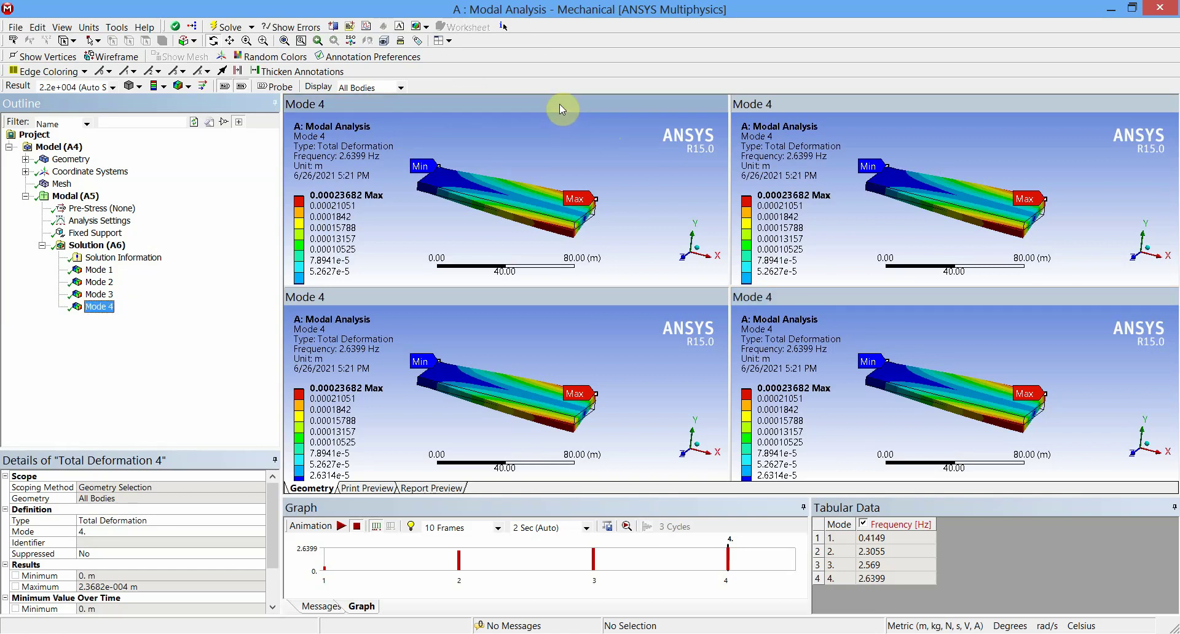
{"action": "left_click", "coordinate": [100, 270]}
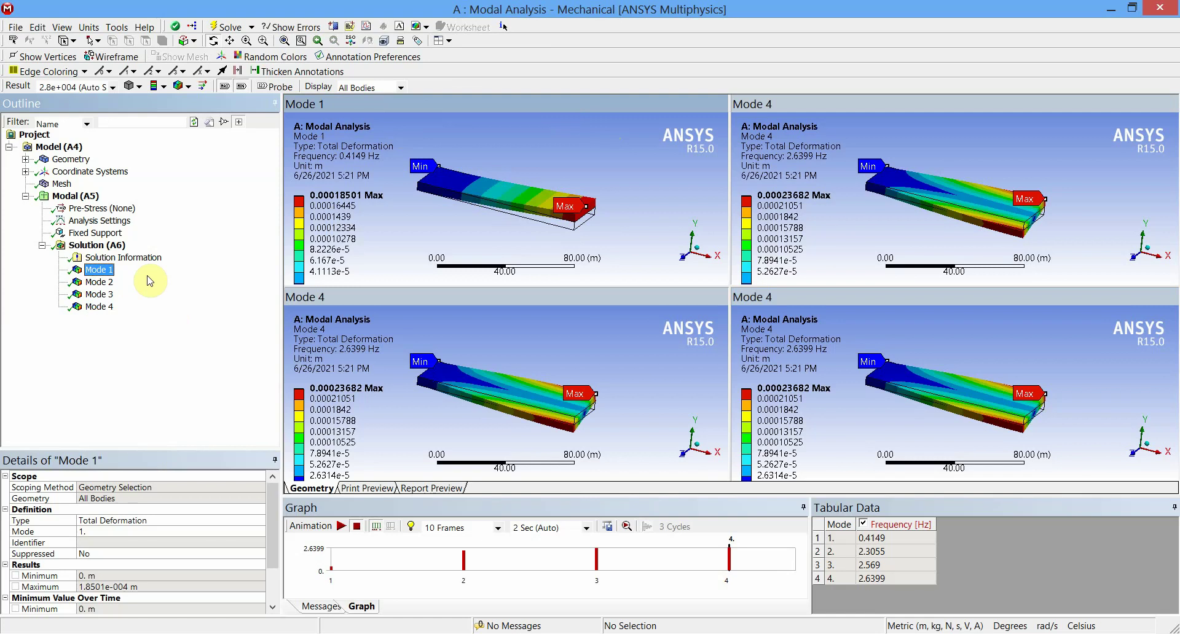
Show Mode 2 top-right, Mode 3 lower-left and Mode 4 lower-right
{"action": "left_click", "coordinate": [870, 105]}
{"action": "left_click", "coordinate": [95, 283]}
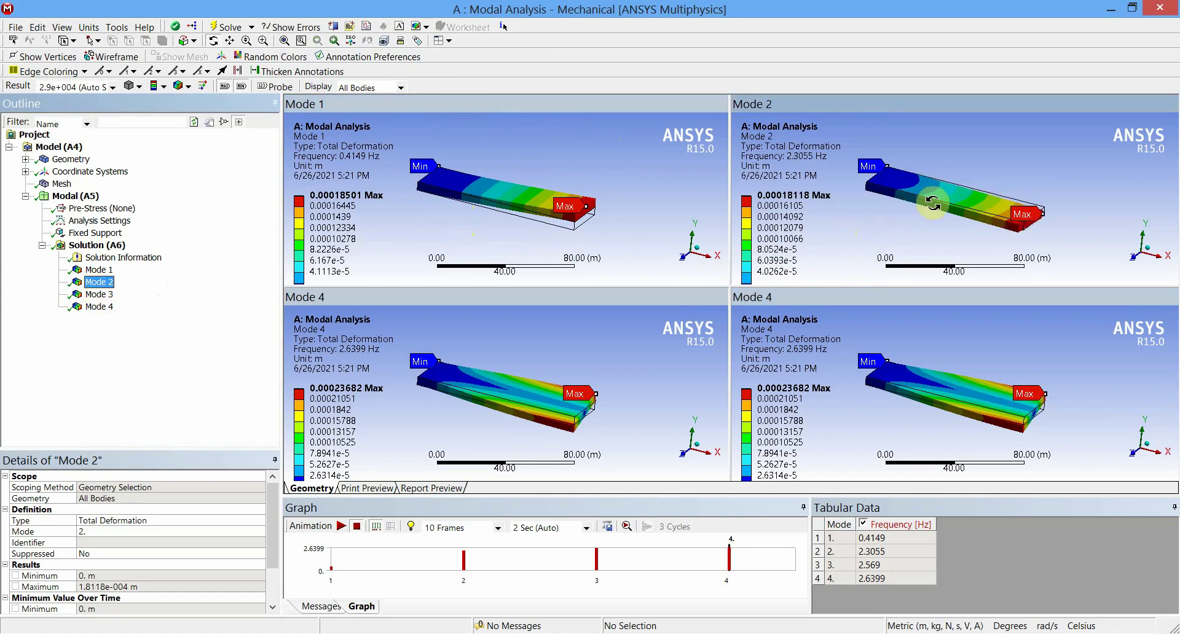
{"action": "left_click", "coordinate": [521, 300]}
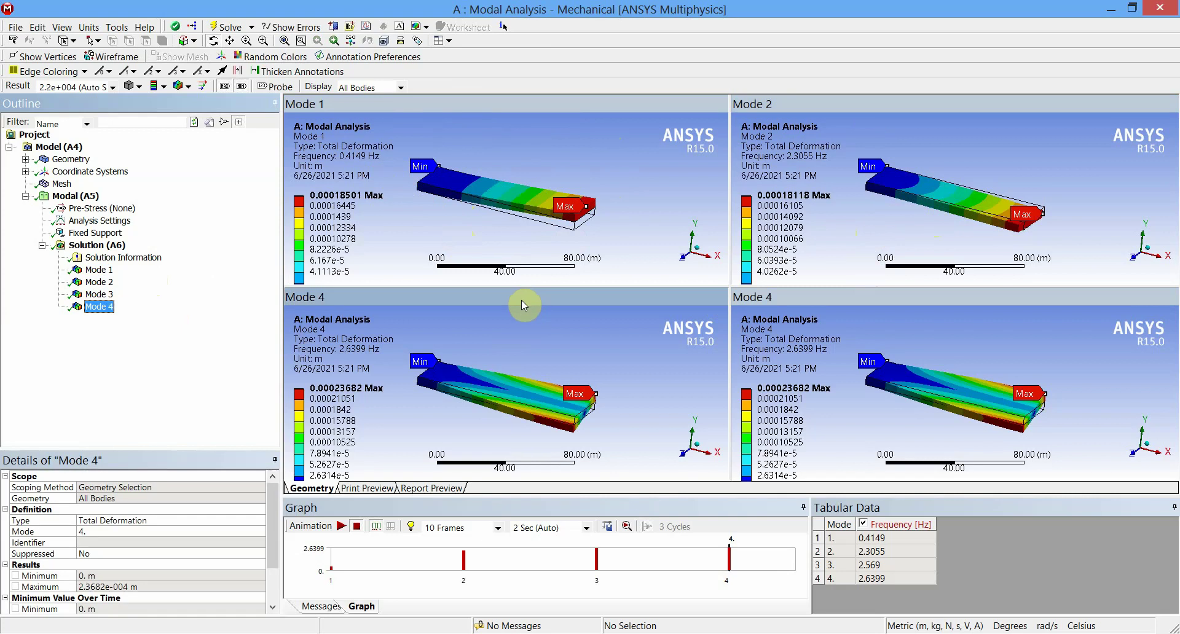
{"action": "left_click", "coordinate": [99, 295]}
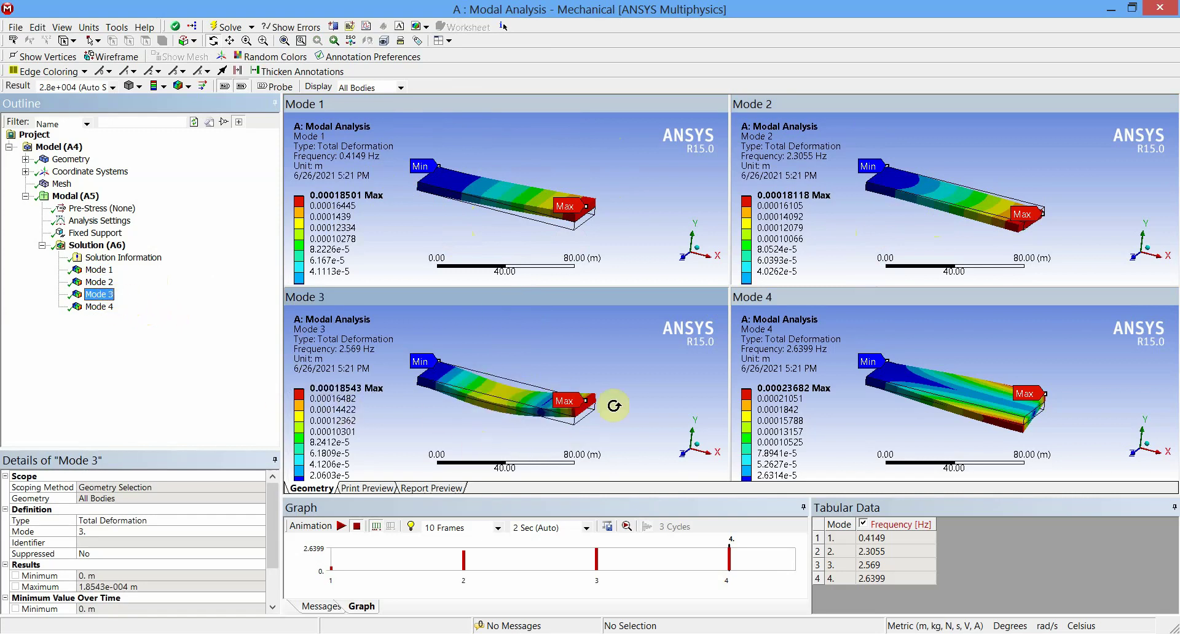
{"action": "left_click", "coordinate": [903, 296]}
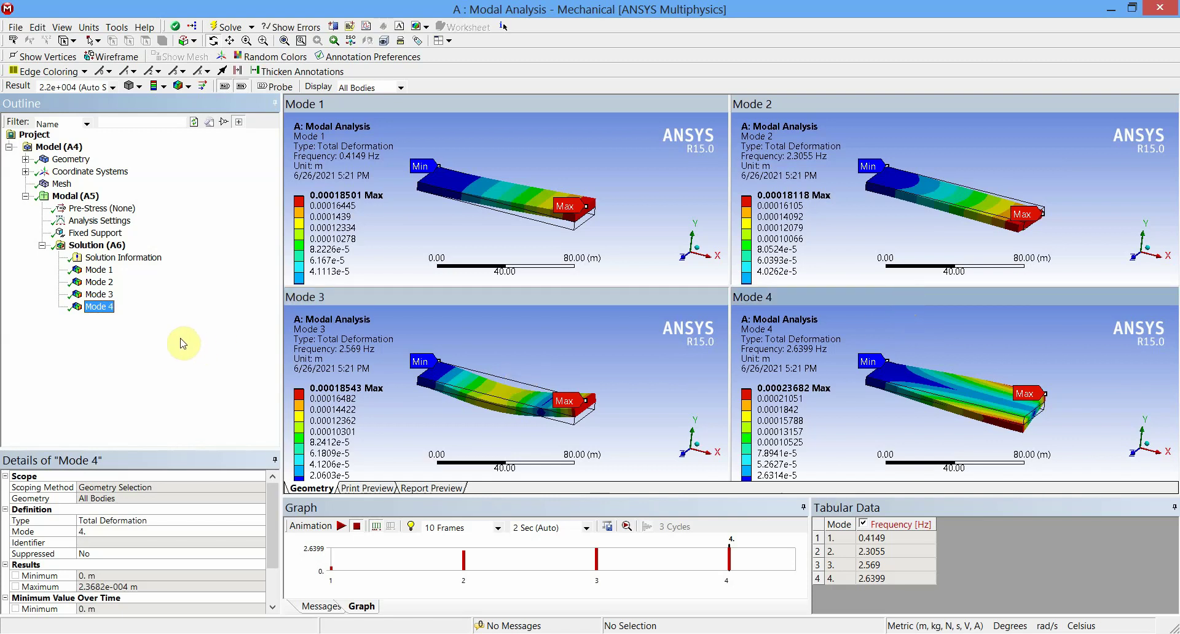
{"action": "left_click", "coordinate": [103, 311]}
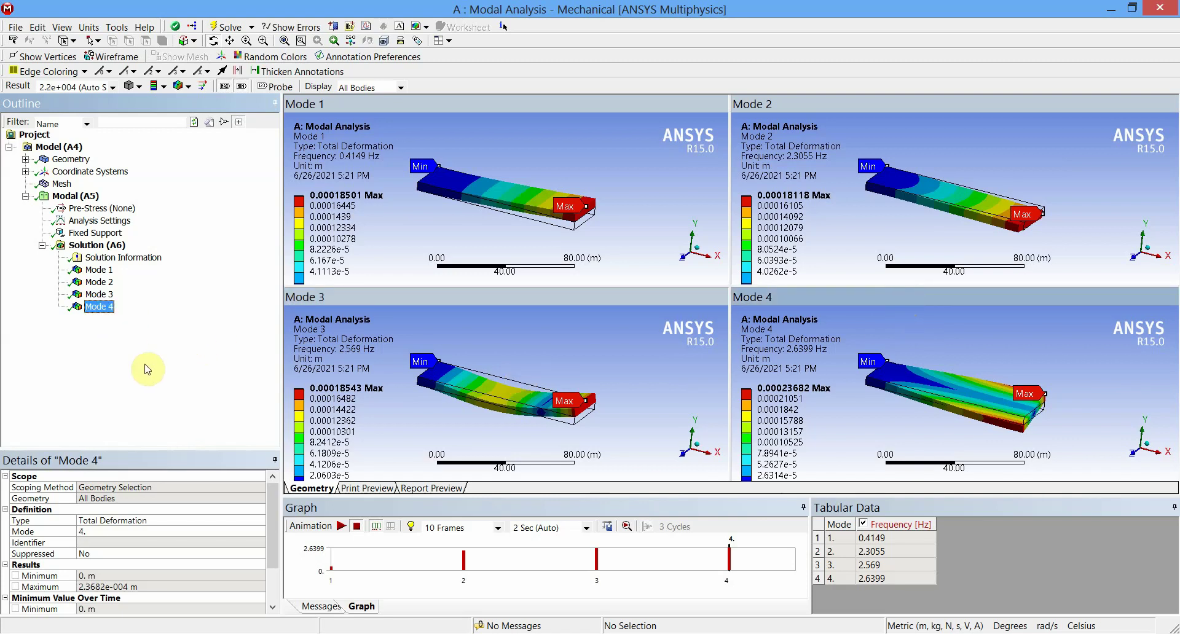